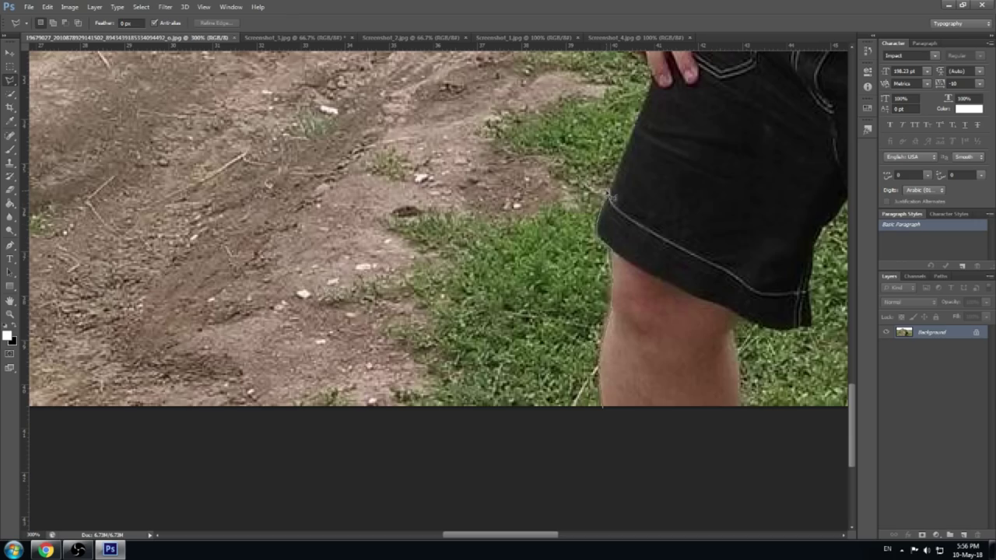
Trace the man in the black T-shirt and shorts with the Polygonal Lasso and close the selection below the photo's edge.
scroll(437, 288, "up", 5)
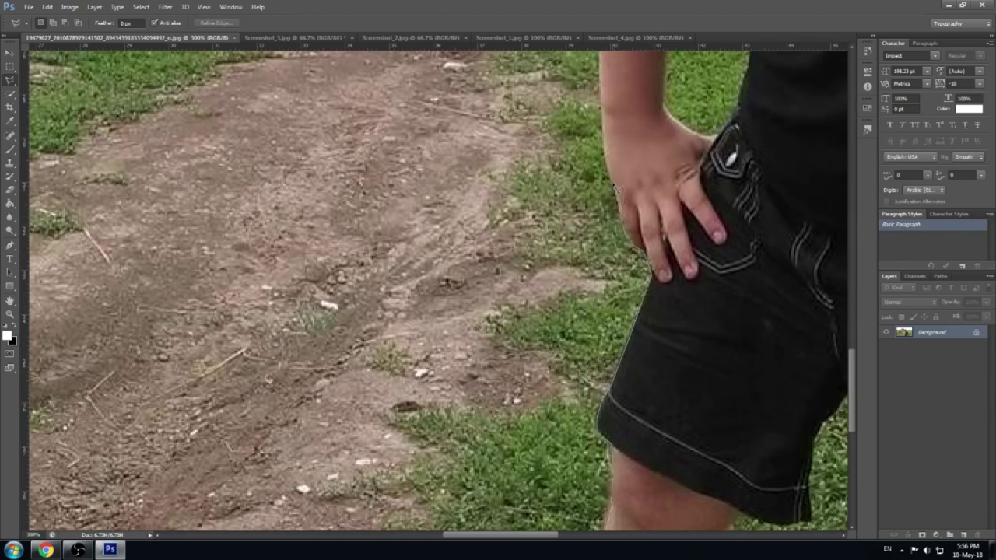
scroll(609, 144, "up", 3)
scroll(600, 118, "up", 7)
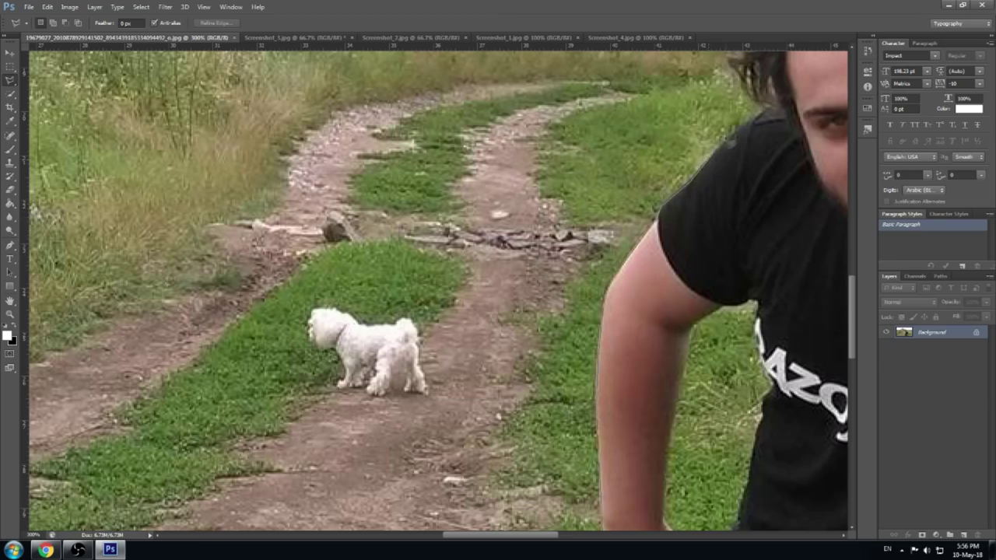
left_click_drag(728, 141, 658, 279)
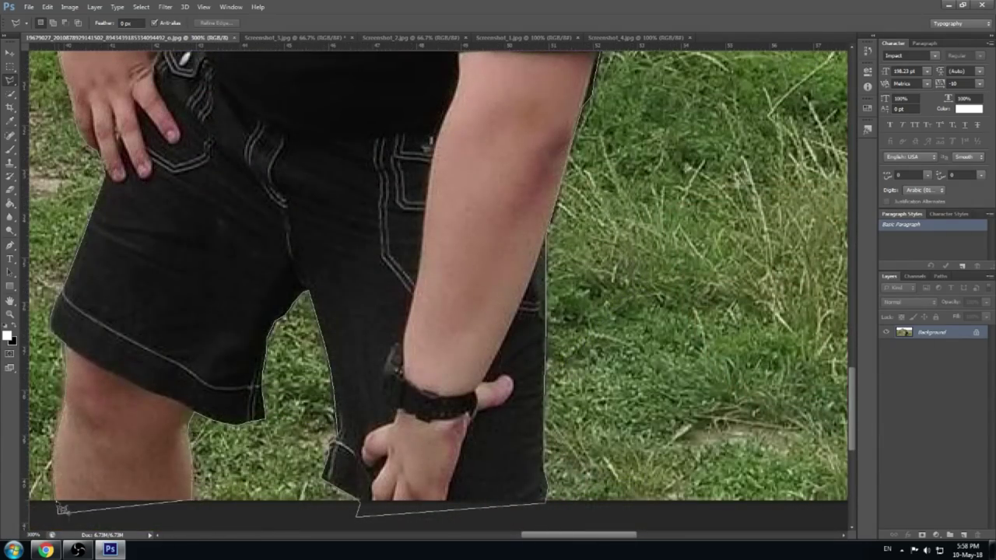
left_click(62, 510)
key("ctrl+minus")
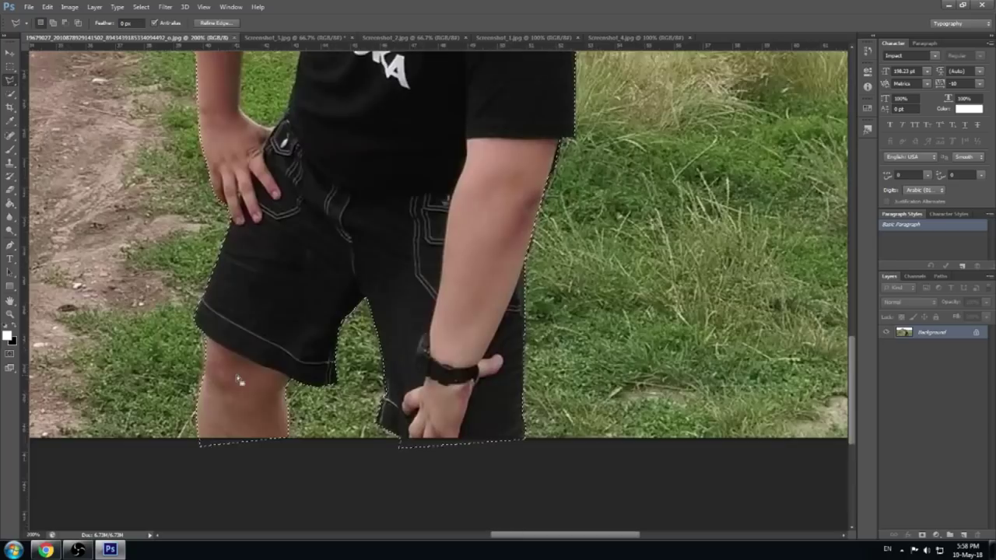
Refine the edge of the man's selection and copy him onto a new layer.
key("ctrl+alt+r")
left_click_drag(720, 309, 722, 311)
left_click(808, 428)
right_click(349, 212)
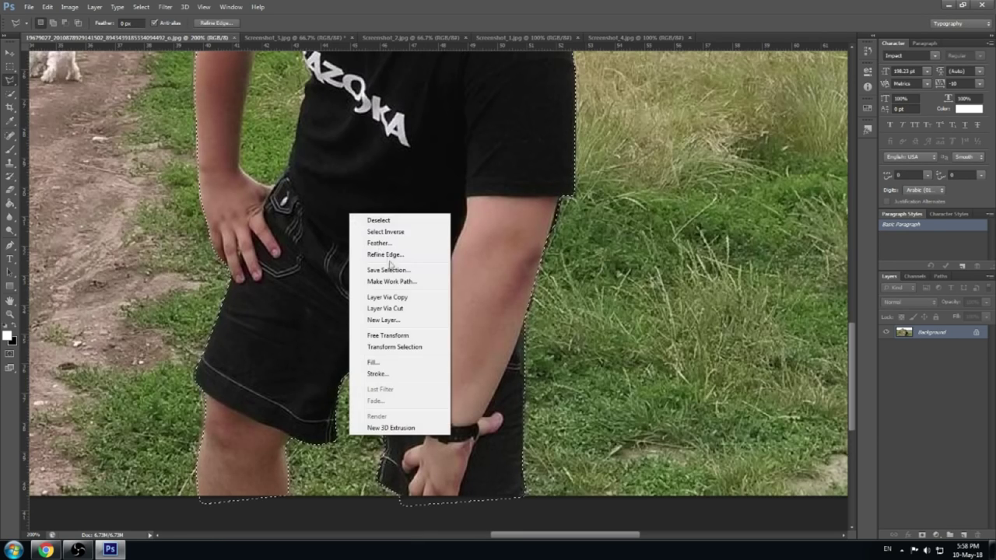
left_click(378, 303)
Select the grass gap between the man's bent arm and torso on the cutout and start refining its edge.
key("ctrl+plus")
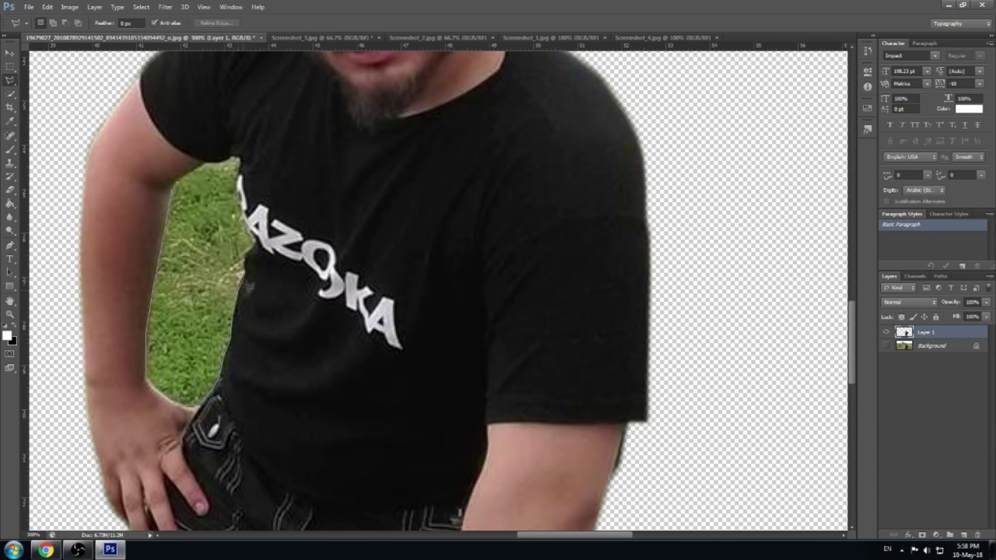
right_click(181, 189)
right_click(240, 209)
left_click(274, 254)
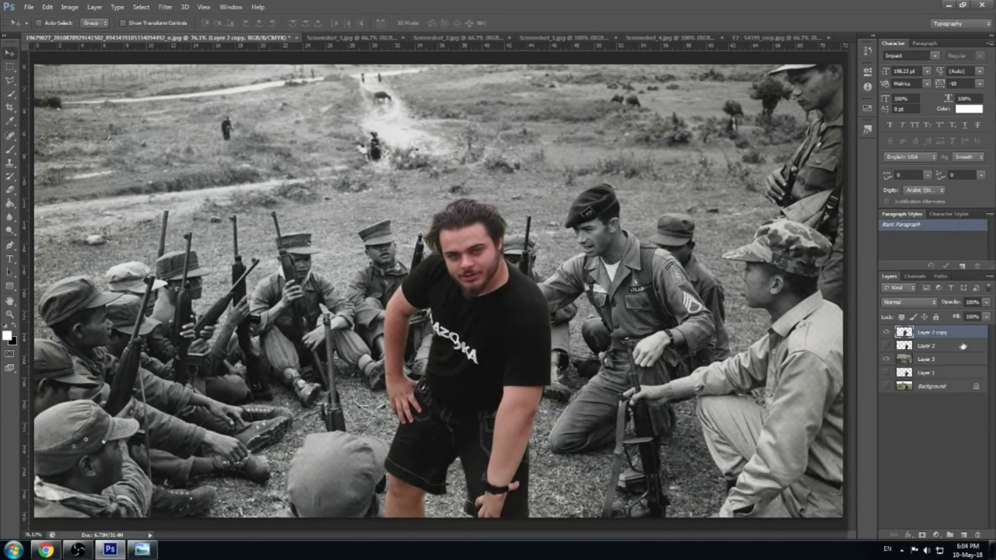
Convert the man's layer to black and white with raised yellows and slightly lowered reds, and add an adjustment layer above it.
left_click(69, 6)
mouse_move(117, 32)
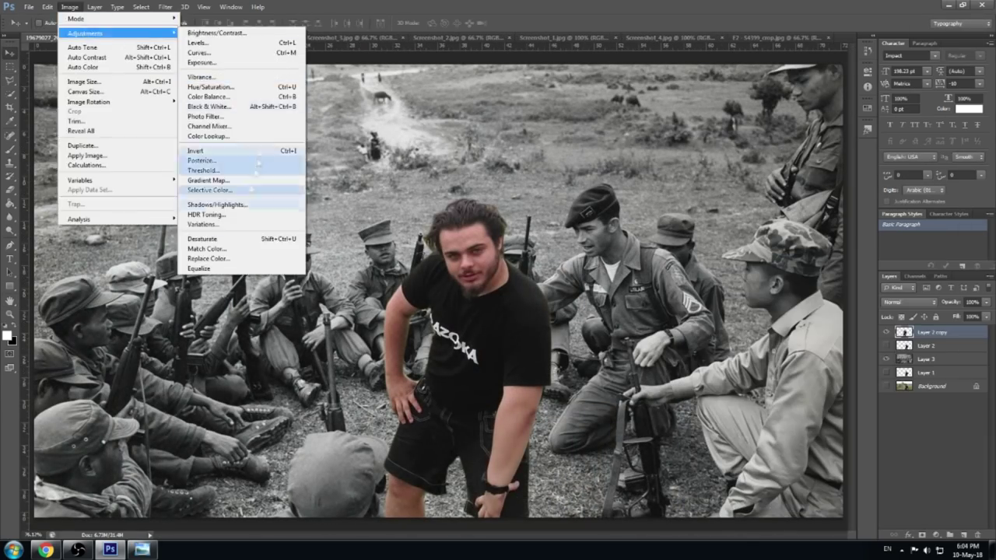
key("Escape")
left_click(69, 7)
left_click(209, 105)
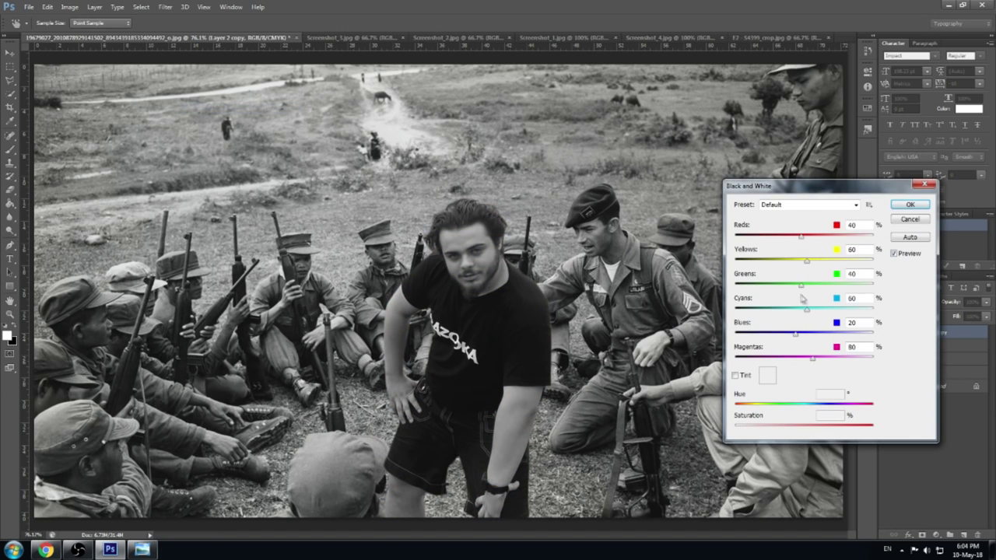
left_click_drag(805, 259, 839, 262)
left_click_drag(800, 236, 794, 239)
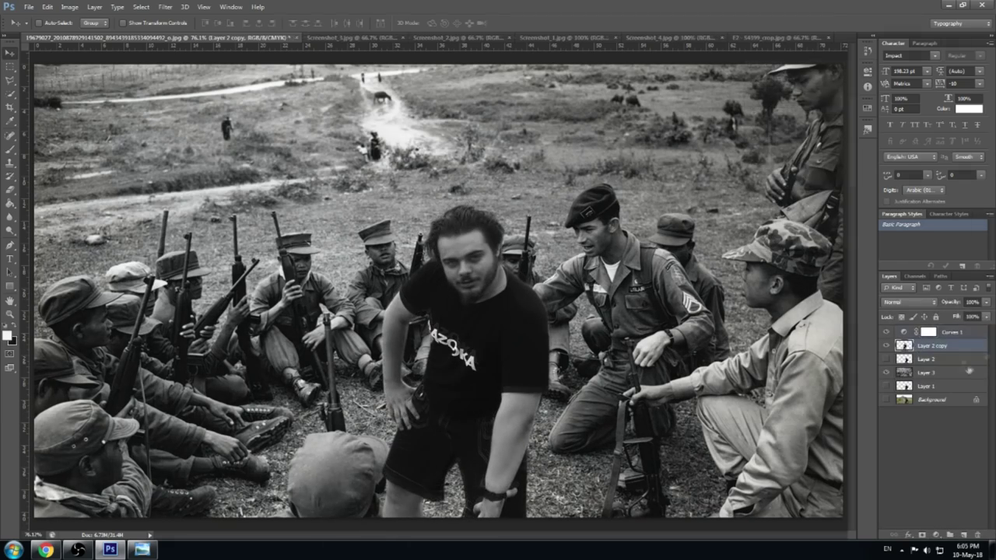
left_click(934, 535)
left_click(925, 444)
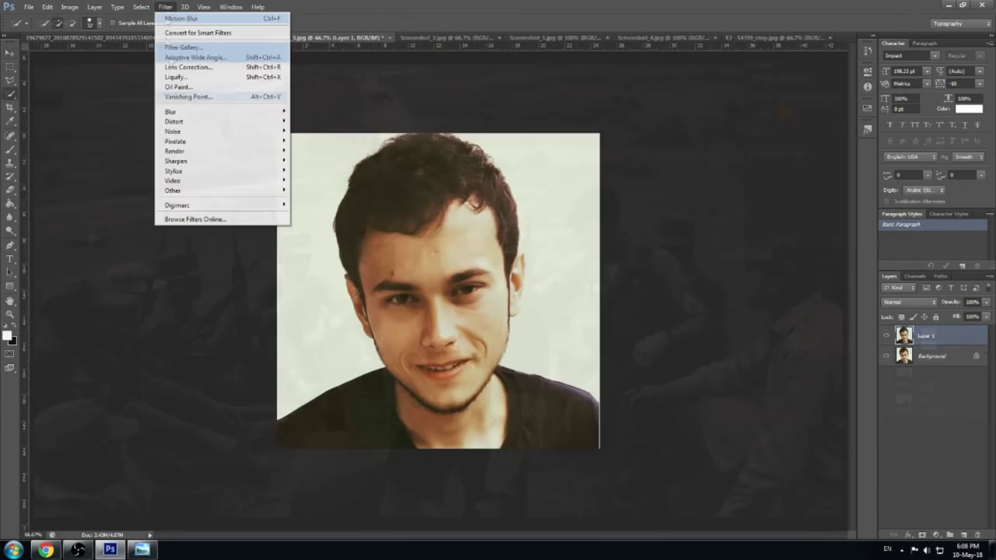
Liquify the portrait copy in Screenshot_3.jpg, pulling the tip of the man's ear upward into an elf-like point.
left_click(194, 52)
left_click_drag(544, 233, 555, 196)
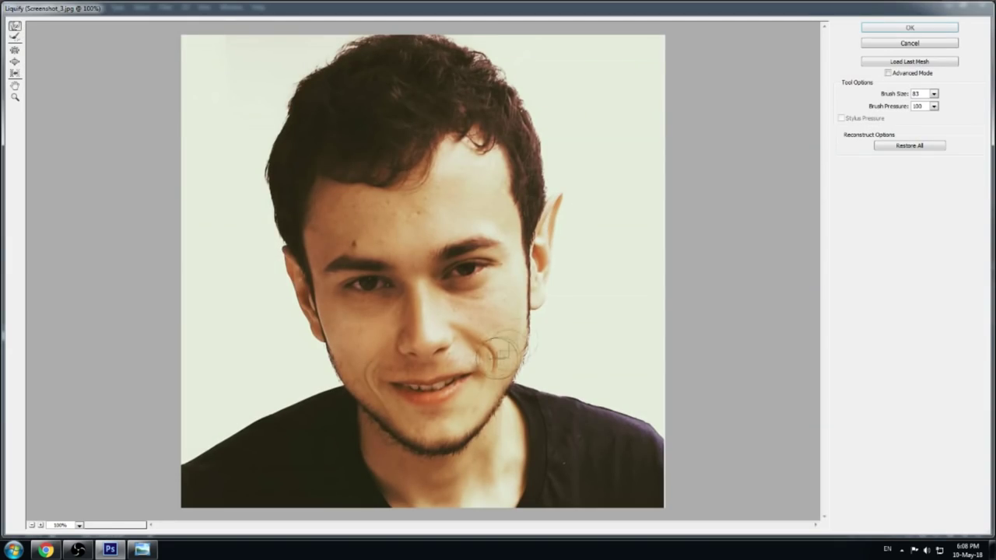
left_click_drag(549, 233, 572, 188)
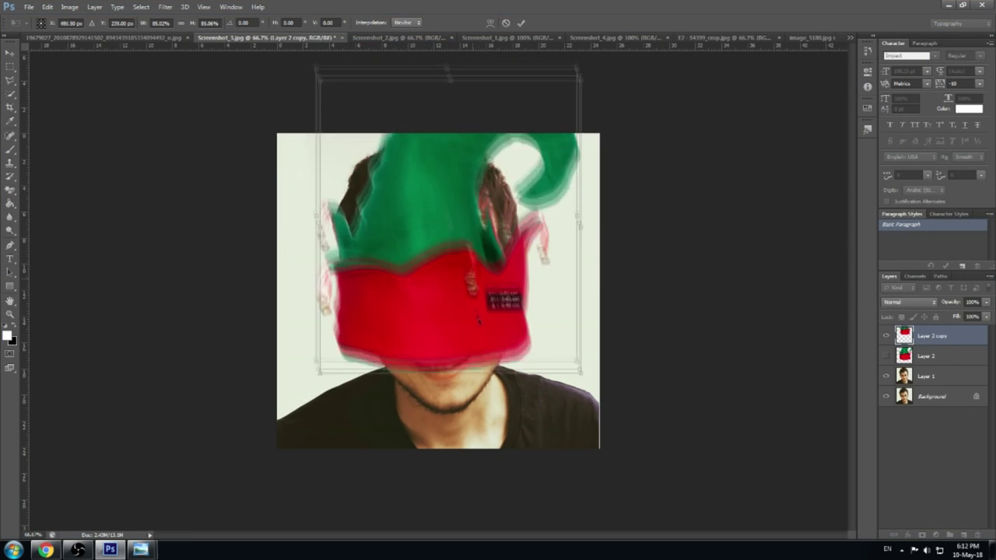
Scale the jester hat to about 85%, place it over the man's hair and try out a rotation.
left_click_drag(501, 231, 474, 218)
key("Return")
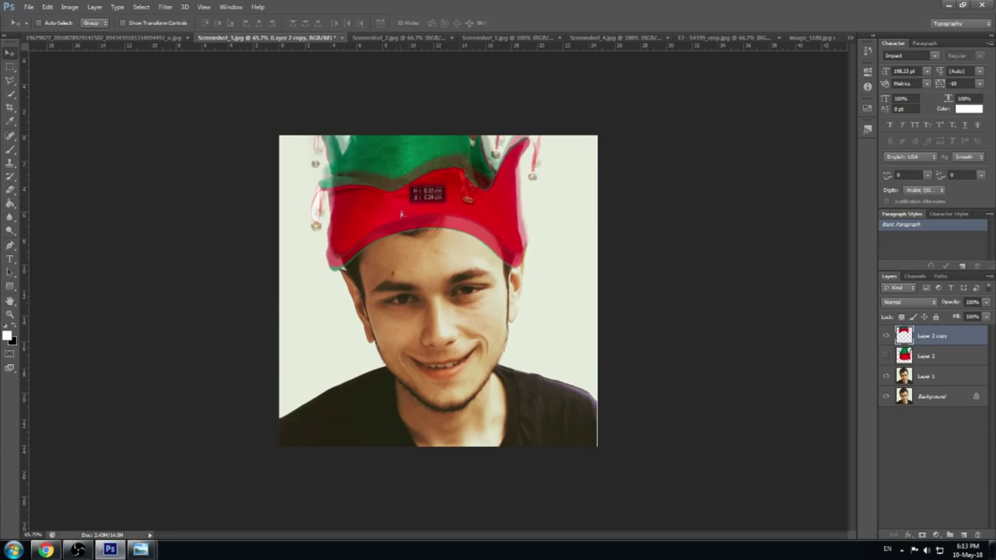
mouse_move(408, 216)
left_mouse_down()
mouse_move(503, 186)
mouse_move(511, 195)
left_mouse_up()
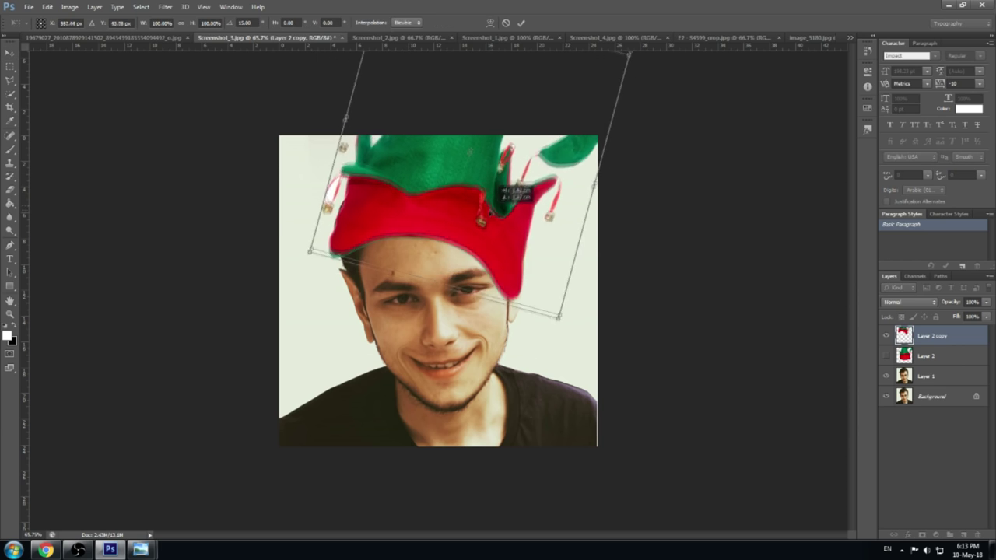
mouse_move(498, 122)
left_mouse_down()
mouse_move(345, 93)
mouse_move(322, 127)
mouse_move(449, 145)
mouse_move(317, 169)
left_mouse_up()
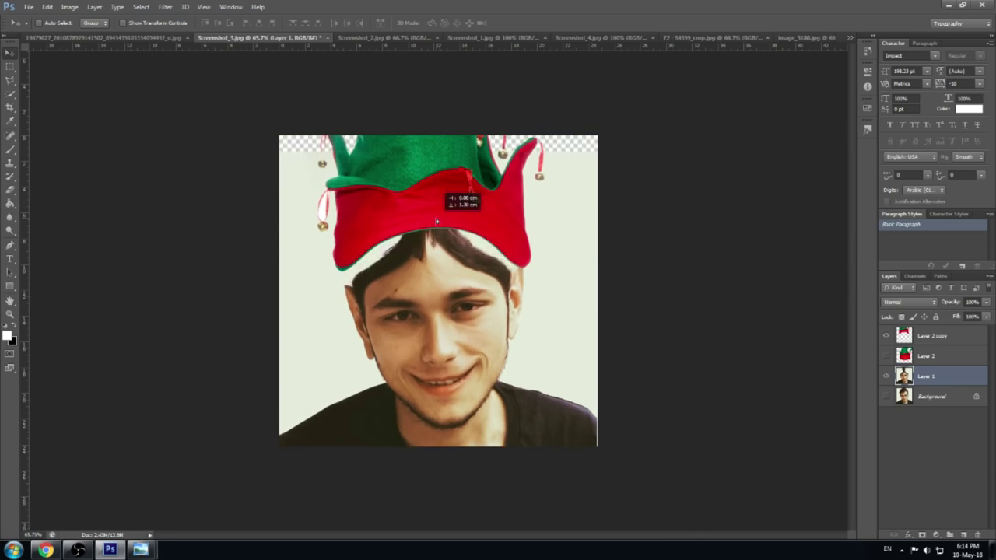
Reposition and transform the jester hat so its red brim fits closely over the man's forehead.
mouse_move(467, 214)
left_mouse_down()
mouse_move(485, 259)
mouse_move(476, 204)
left_mouse_up()
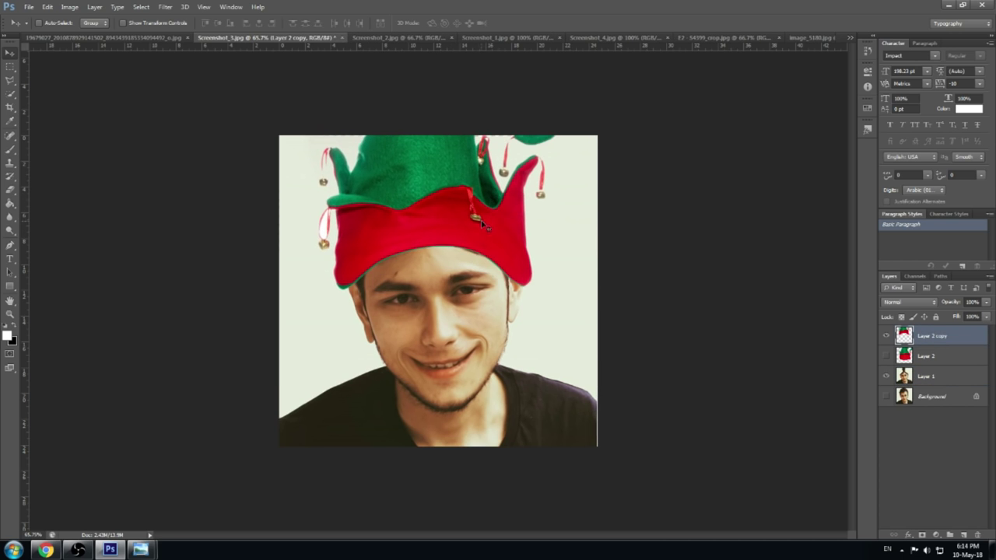
key("ctrl+t")
left_click_drag(505, 241, 518, 258)
key("Return")
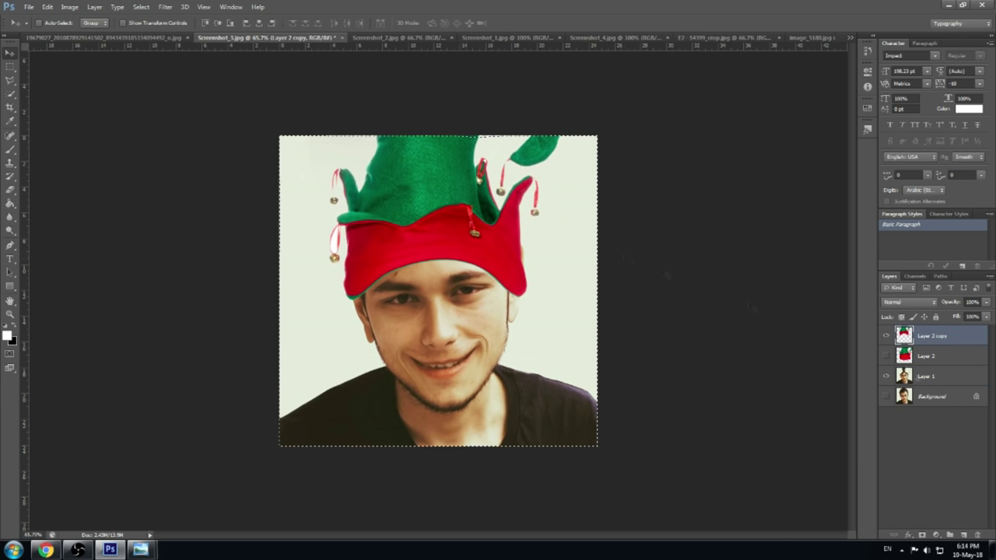
Shift the hat and portrait layers down together by about 0.26 cm and add an adjustment layer.
key("m")
left_click(926, 376, "ctrl")
left_click_drag(442, 212, 443, 215)
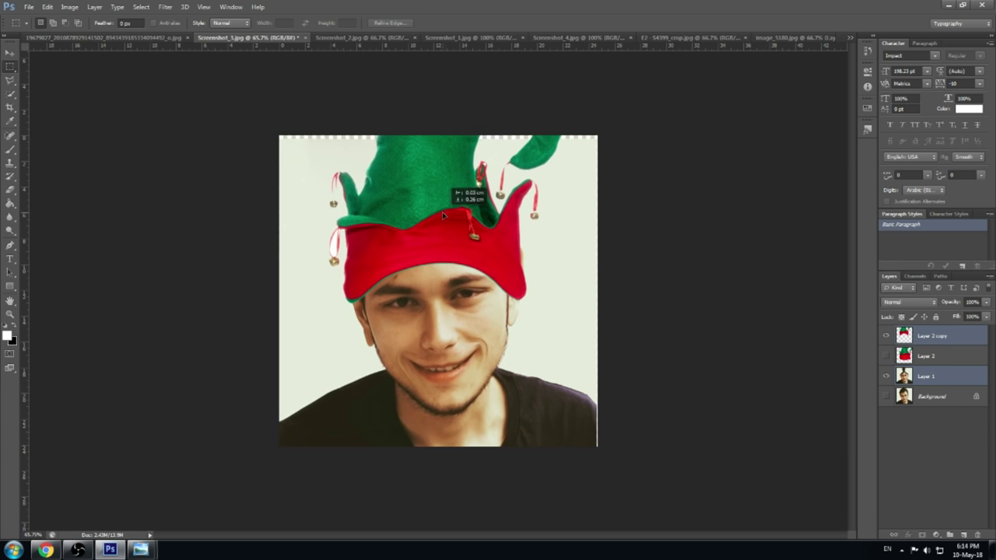
left_click(936, 536)
left_click(914, 365)
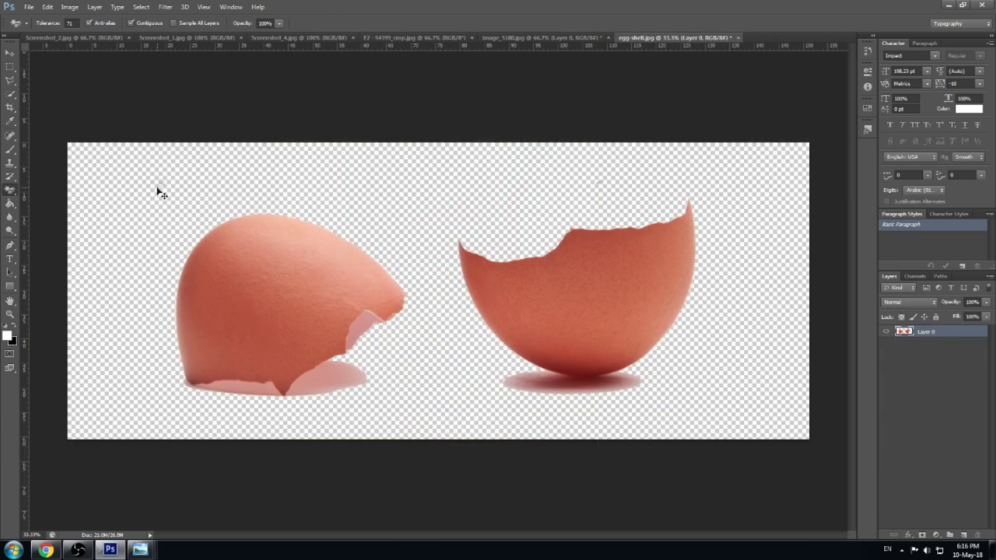
Undo the last erasures and brush away the shadow and pale inner shell along the left eggshell's broken edge.
key("ctrl+z")
key("ctrl+z")
key("e")
left_click_drag(358, 389, 319, 384)
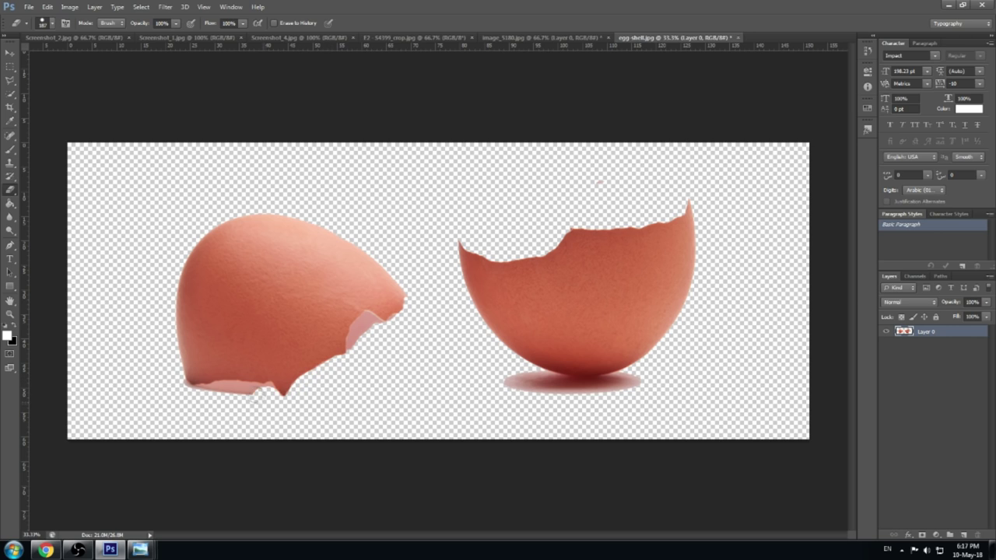
right_click(241, 389)
mouse_move(217, 389)
left_mouse_down()
mouse_move(249, 400)
mouse_move(275, 389)
left_mouse_up()
key("Return")
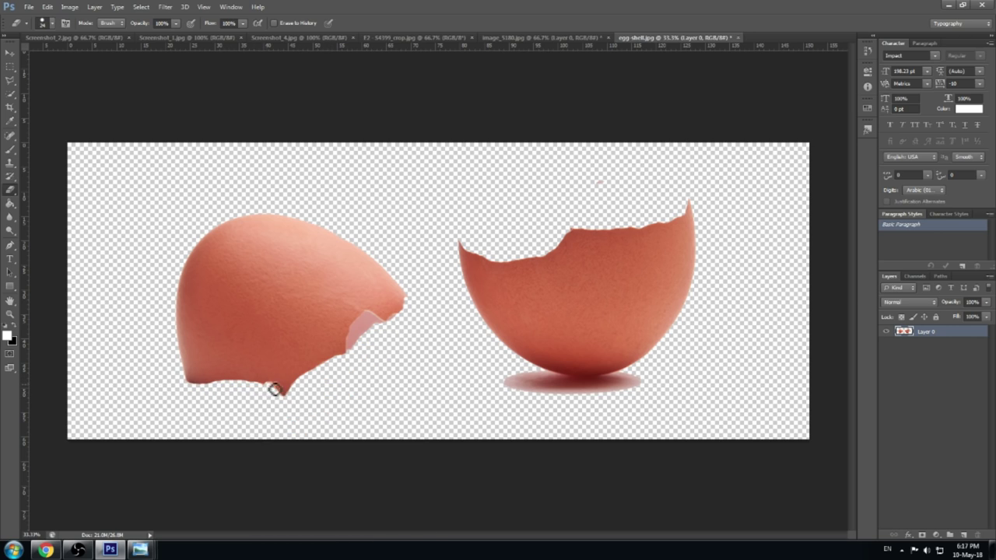
right_click(357, 335)
key("Return")
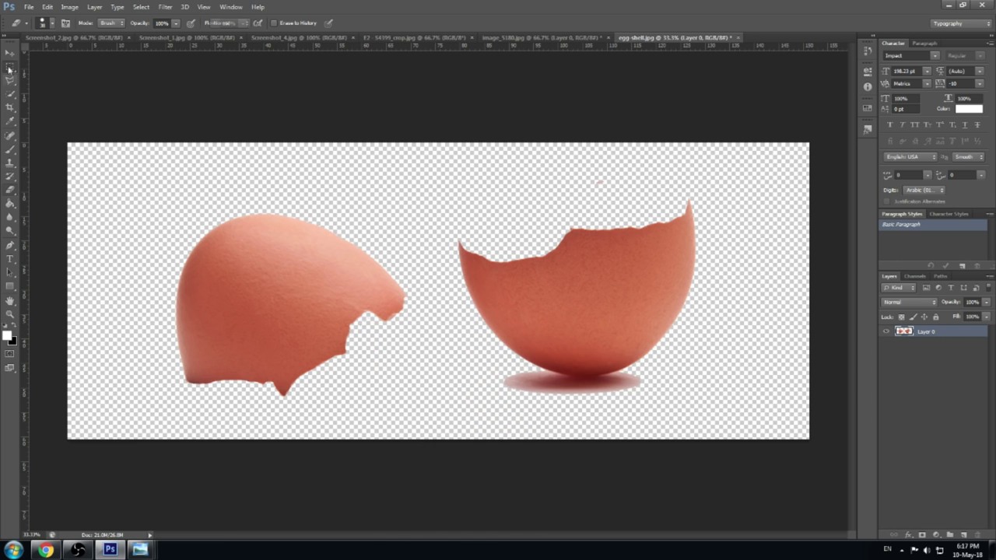
Bring the left eggshell into Screenshot_2.jpg and scale it to about 20% to cap the bearded man's head.
left_click(9, 53)
left_click_drag(288, 303, 436, 288)
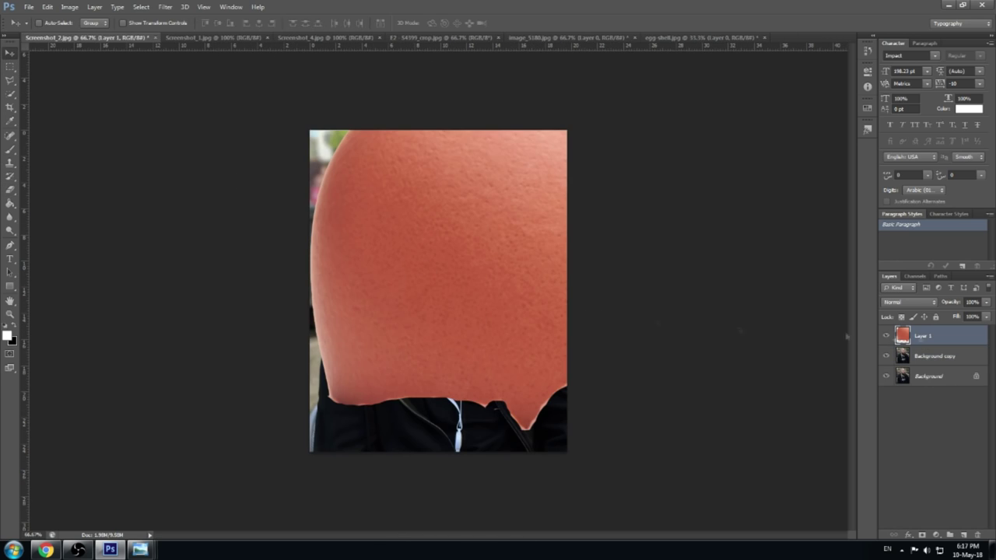
key("ctrl+t")
left_click_drag(847, 336, 441, 180)
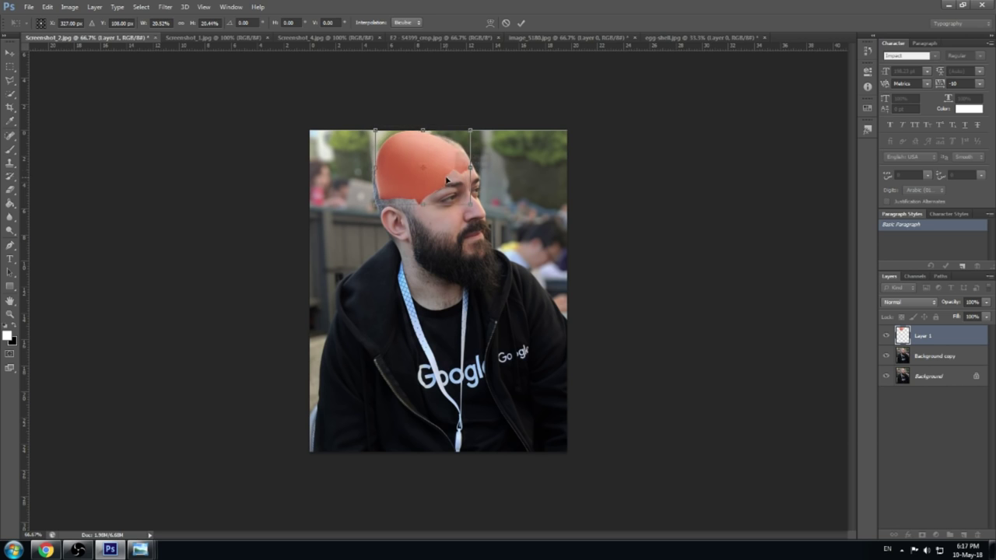
right_click(473, 134)
left_click_drag(375, 207, 374, 210)
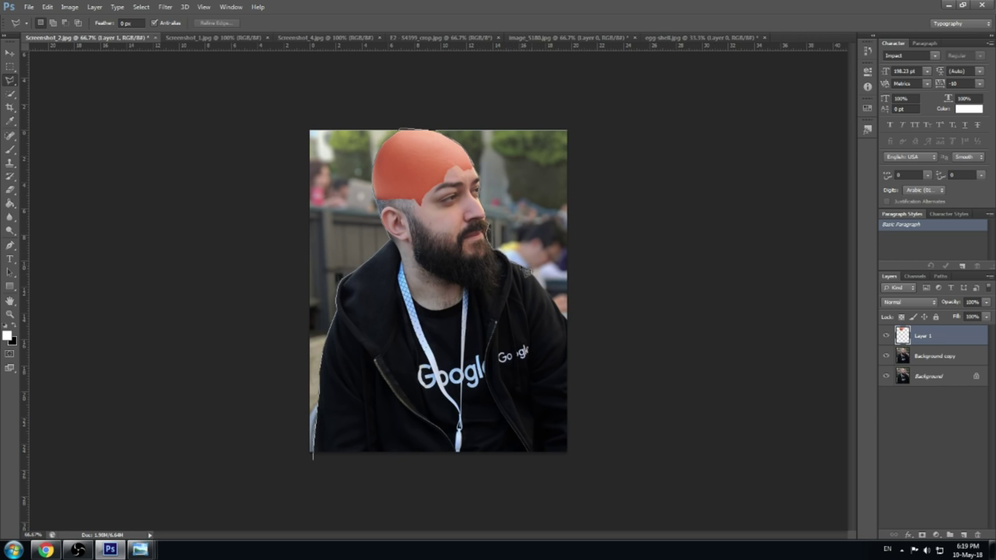
Close the selection around the bearded man and merge the eggshell layer with the Background copy.
right_click(454, 123)
right_click(933, 335)
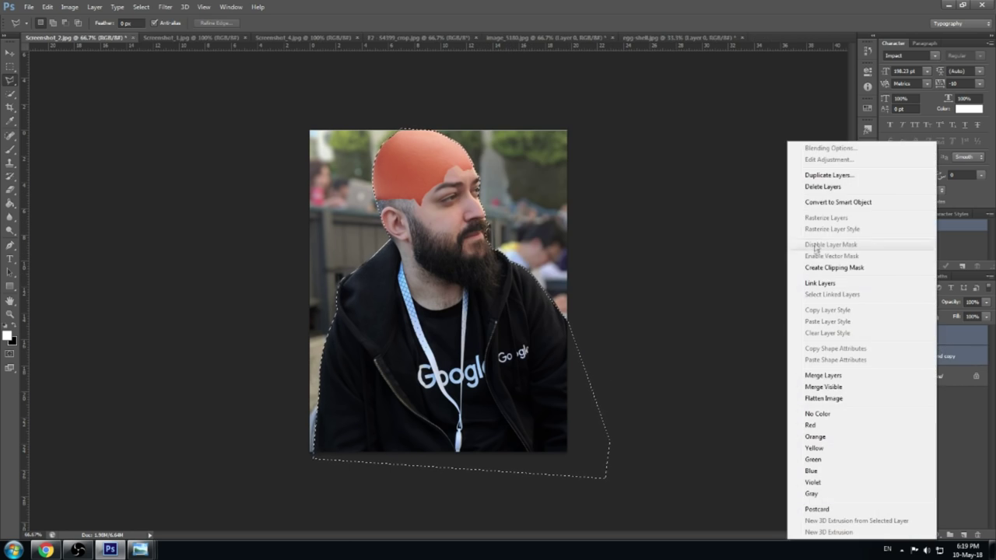
left_click(809, 360)
Refine the selection edge with Smooth 22, Feather 1.9 px and a negative edge shift, and copy the man onto a new layer.
right_click(465, 104)
left_click(489, 166)
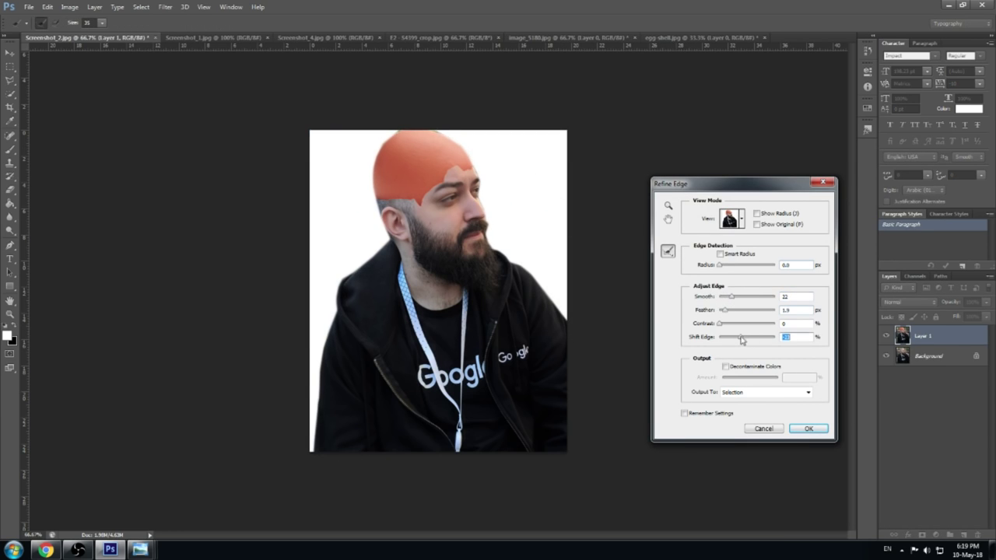
left_click(808, 428)
right_click(491, 203)
left_click(506, 349)
Replace the stroke with an outer glow in the layer style of the bearded man's cutout.
double_click(949, 336)
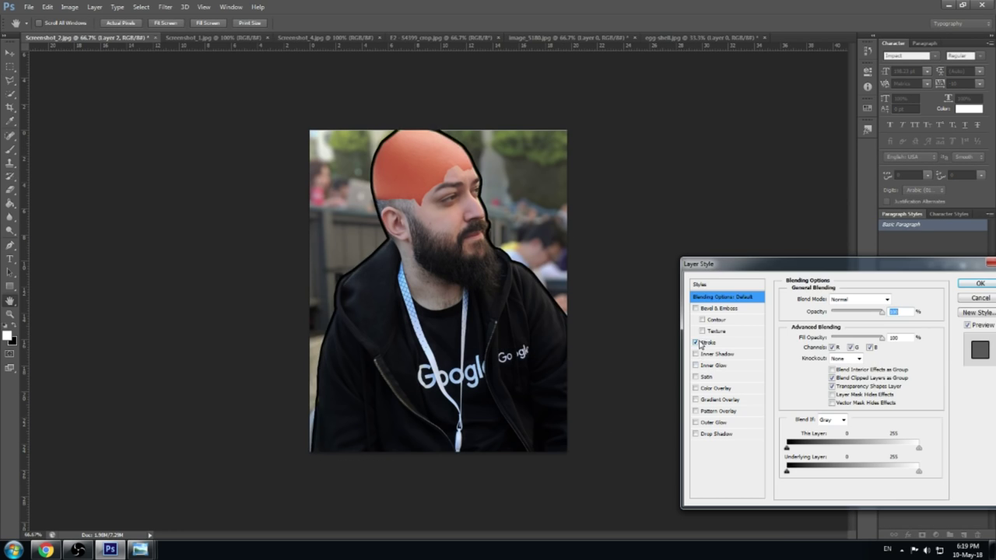
left_click(713, 422)
left_click(863, 300)
left_click(853, 110)
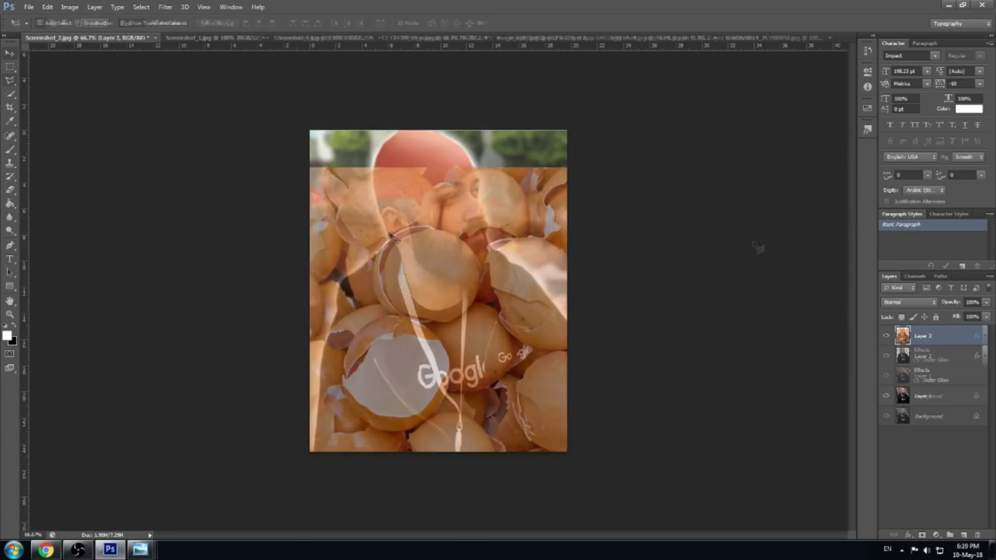
Place the eggshell pile layer beneath the bearded man's cutout and scale it to about 109% to fill the background.
left_click_drag(916, 387, 918, 377)
key("ctrl+t")
left_click_drag(718, 156, 762, 129)
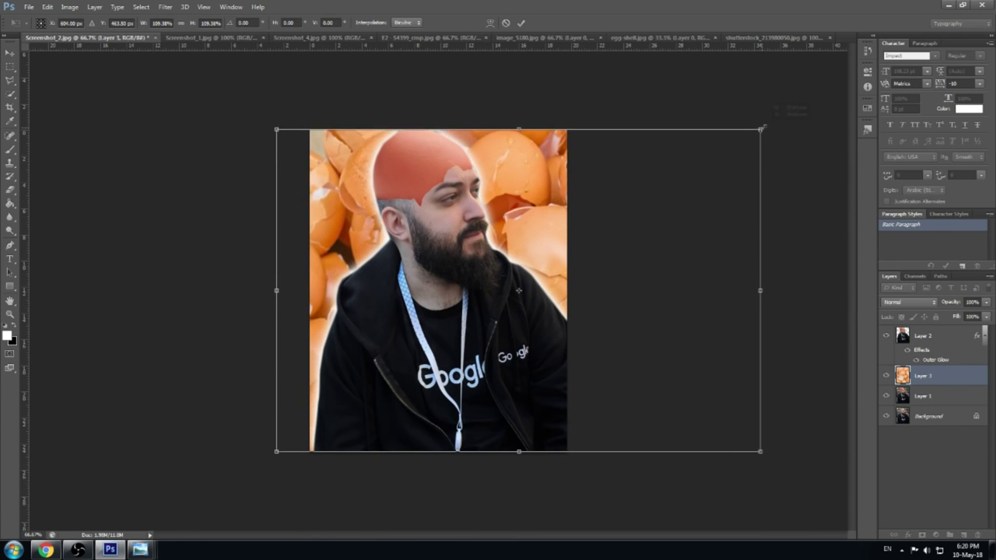
key("Return")
Apply a Gaussian Blur with a radius of about 1.8 pixels to the eggshell background.
left_click(165, 6)
left_click(322, 160)
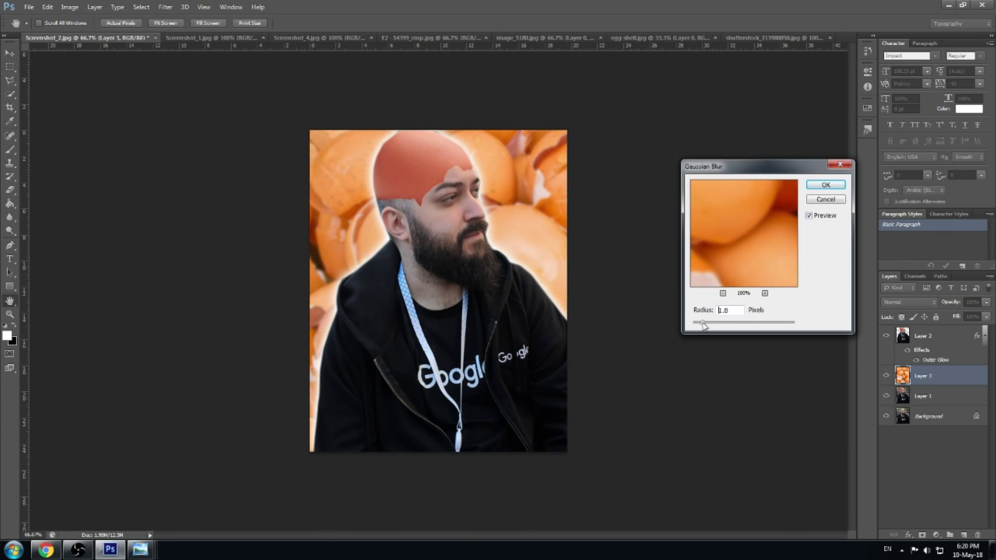
left_click(826, 189)
Add a Curves adjustment layer with a point at input 73 and output 61, and close the eggshell composite.
left_click(935, 535)
left_click_drag(790, 170, 790, 171)
left_click(28, 7)
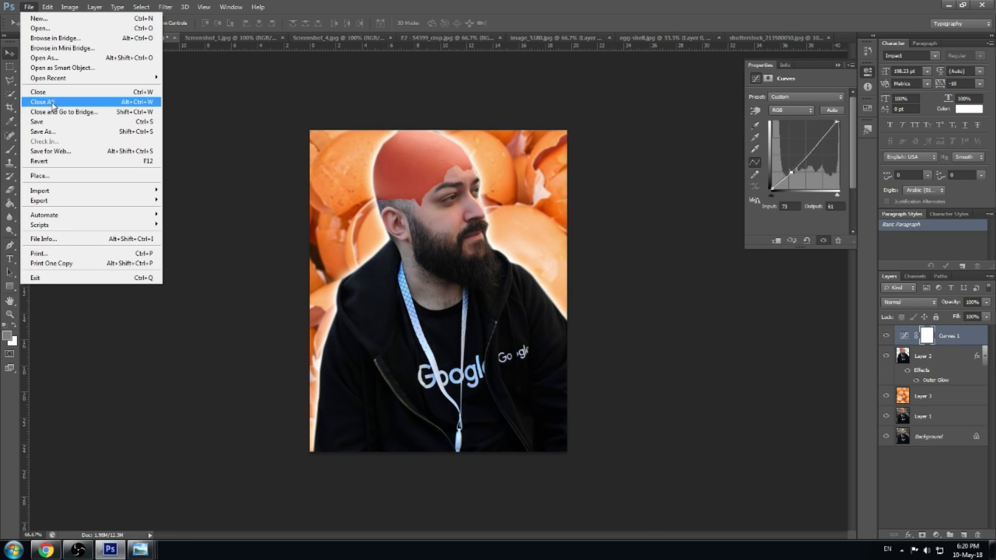
left_click(52, 102)
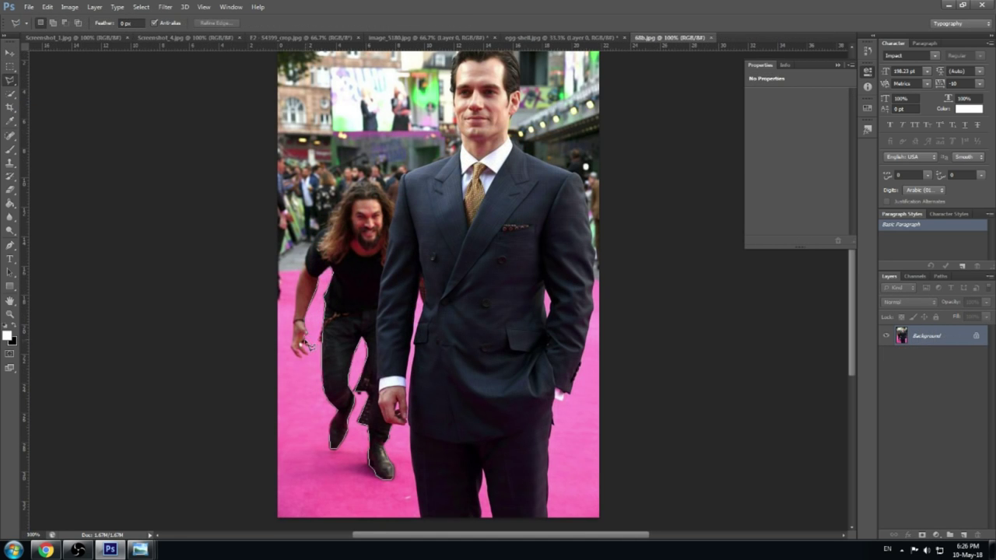
Outline the long-haired man in the black shirt with the Polygonal Lasso and refine the selection edge with Smooth 7.
scroll(308, 342, "up", 3)
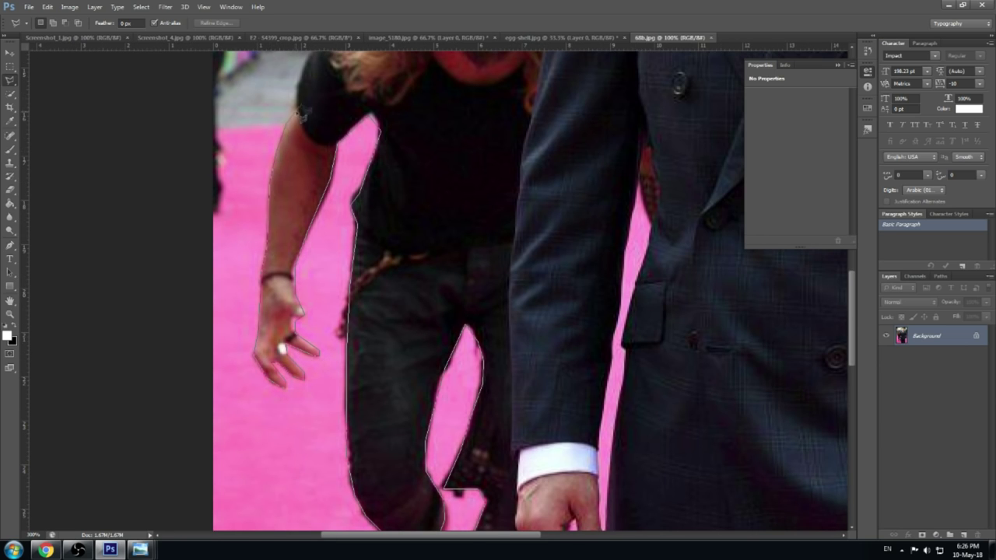
scroll(302, 113, "down", 2)
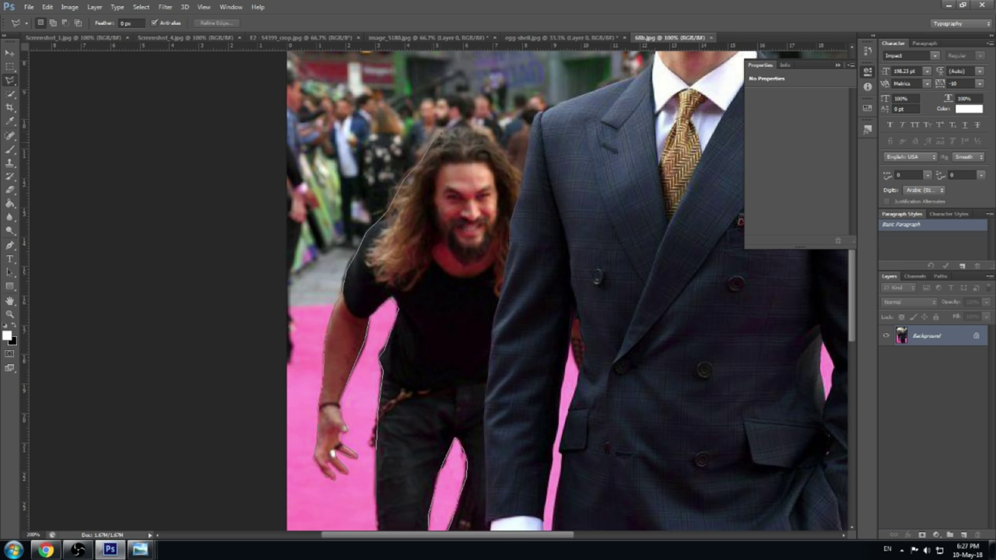
scroll(492, 310, "down", 3)
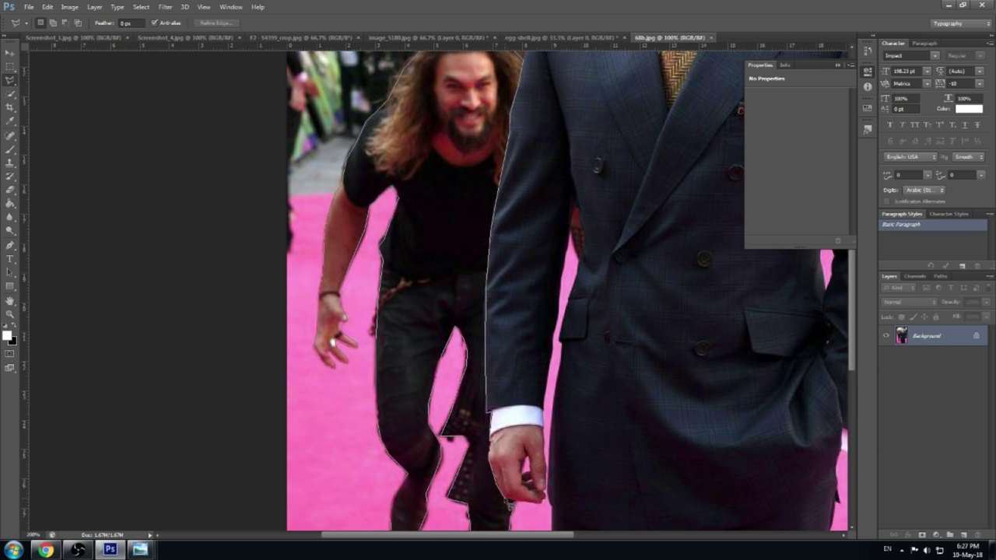
double_click(509, 506)
key("ctrl+alt+r")
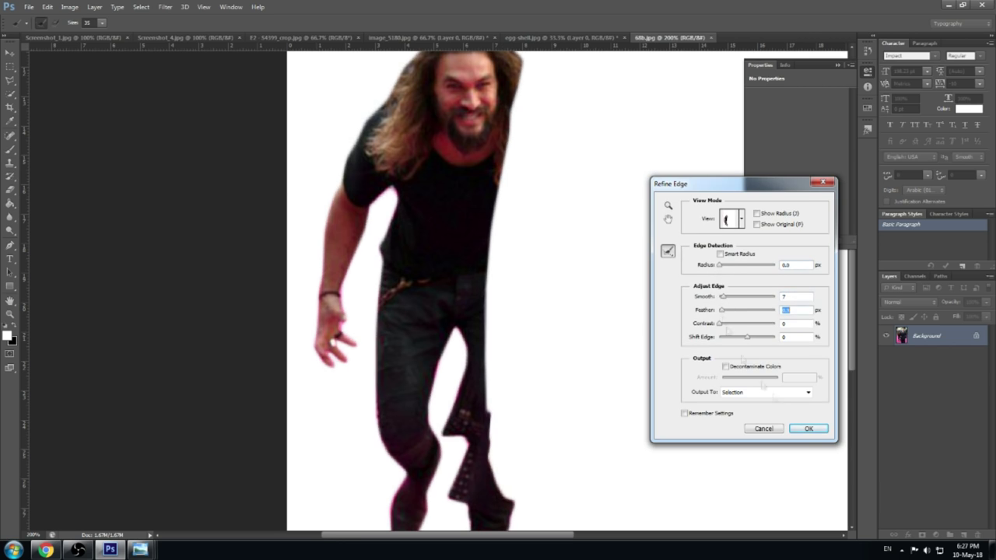
key("Return")
Copy the selected long-haired man to a new layer and bring the cutout into Screenshot_1.jpg beside the man in the denim jacket.
right_click(422, 266)
left_click(447, 349)
key("v")
left_click_drag(447, 349, 325, 234)
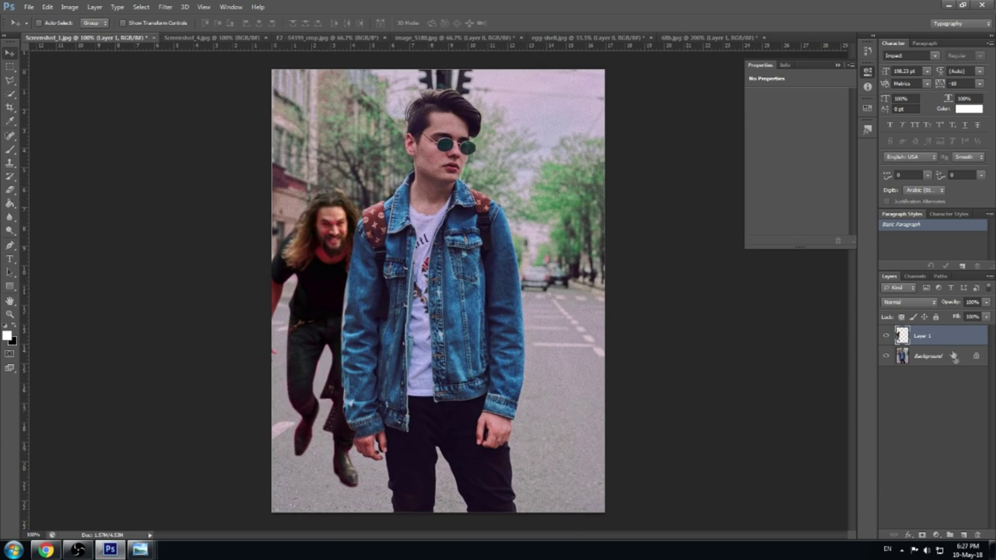
Hide the long-haired man's layer and select the man in the denim jacket on the Background layer with the Quick Selection tool.
left_click(886, 335)
left_click(926, 355)
key("w")
key("ctrl+plus")
left_click_drag(296, 93, 287, 350)
mouse_move(545, 233)
left_mouse_down()
mouse_move(482, 529)
mouse_move(435, 54)
left_mouse_up()
key("ctrl+minus")
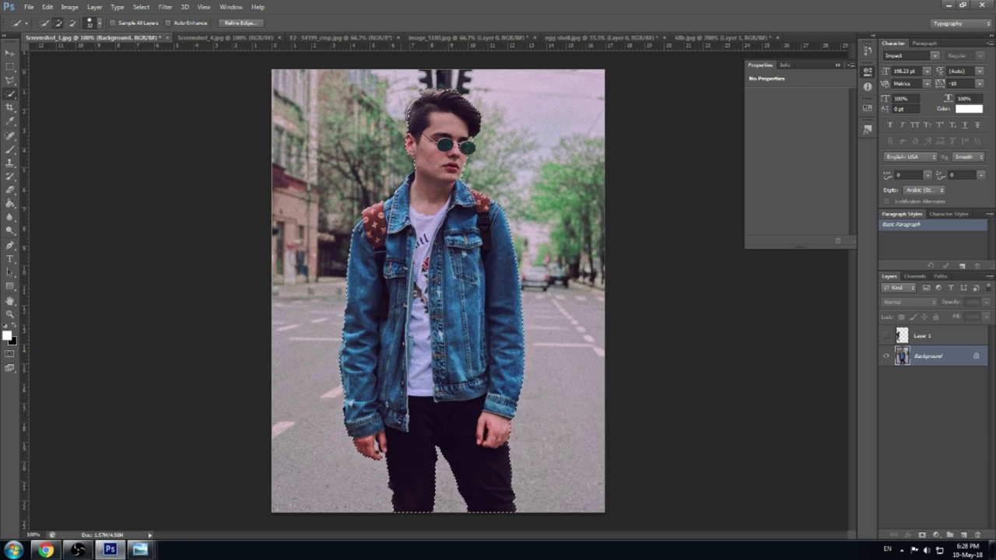
Refine the denim jacket man's selection edge with Smooth 11 and copy the selection to a new layer.
key("ctrl+alt+r")
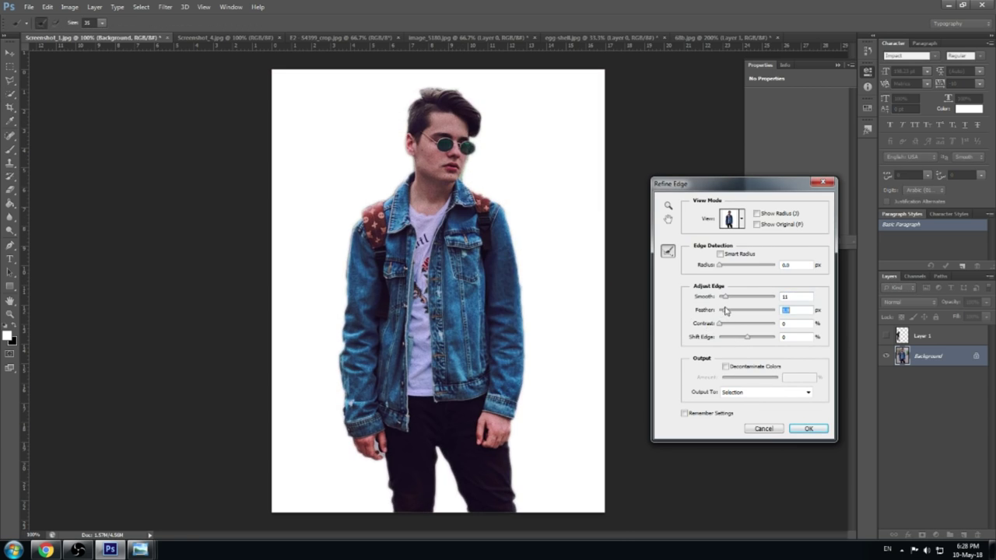
key("Return")
right_click(422, 321)
left_click(477, 394)
Hide the original background, show the long-haired man's layer beneath the denim jacket man, and reposition both cutouts.
left_click(885, 376)
left_click(885, 335)
left_click_drag(310, 315, 274, 315)
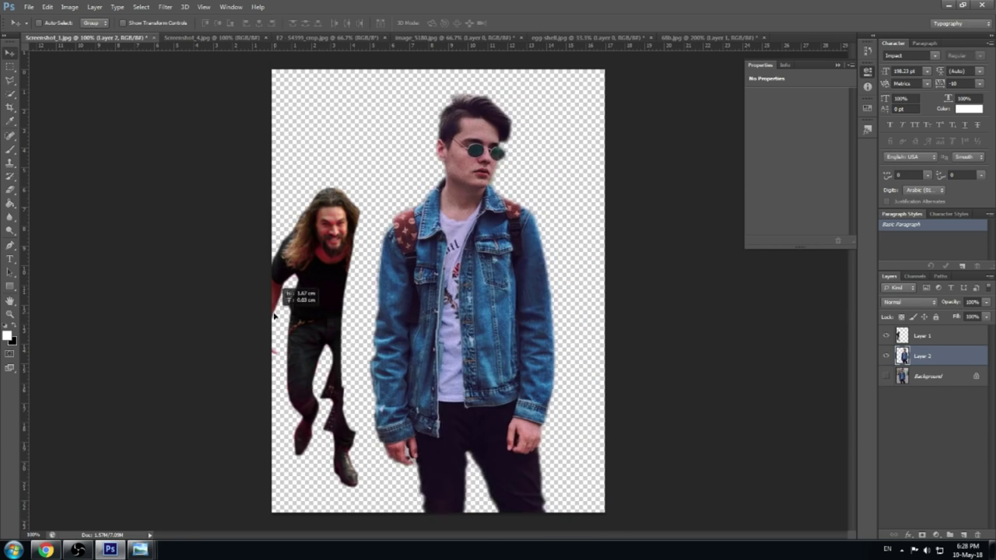
left_click_drag(922, 336, 922, 362)
left_click_drag(327, 311, 357, 319)
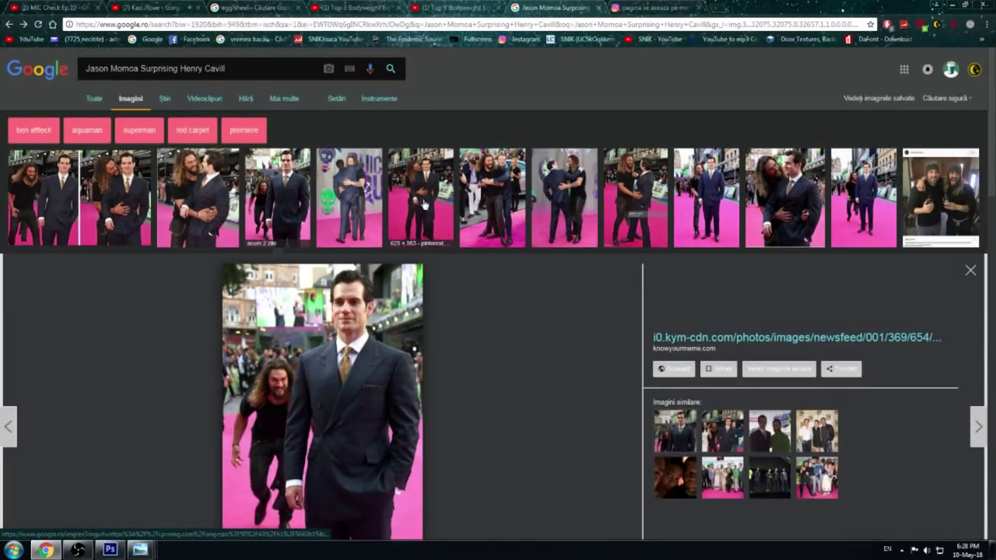
Look through the browser's image search results for the red carpet scene.
key("Right")
key("Right")
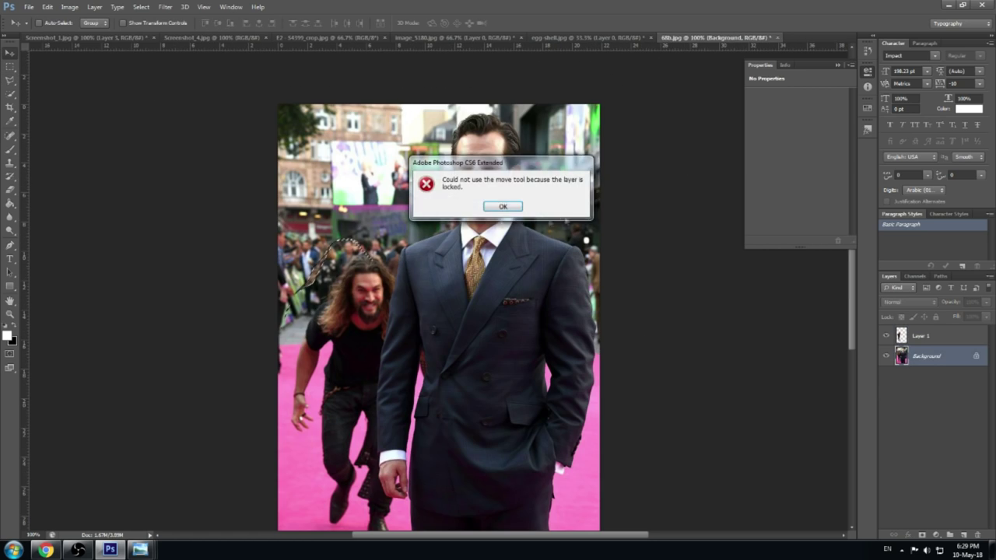
Fit the street background taken from 68b.jpg across the full canvas width and place its layer beneath both cutouts.
key("Return")
left_click(918, 339)
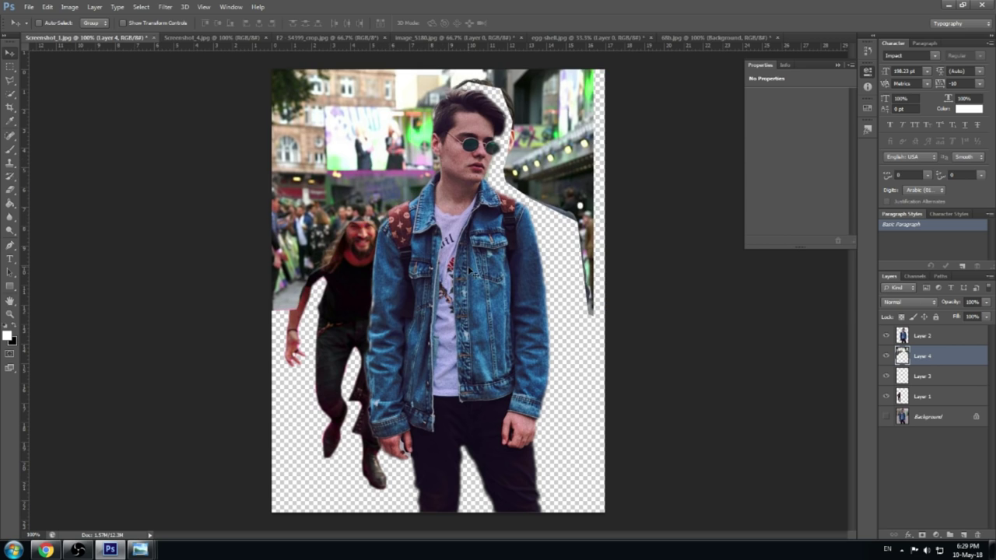
key("ctrl+t")
mouse_move(594, 314)
left_mouse_down()
mouse_move(600, 284)
mouse_move(567, 222)
mouse_move(604, 319)
left_mouse_up()
key("Return")
key("ctrl+bracketleft")
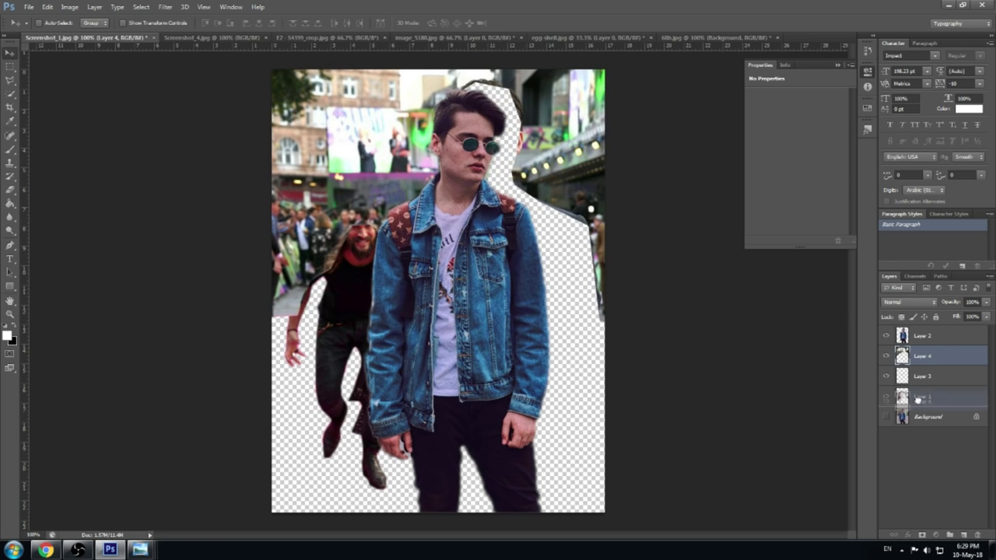
key("ctrl+bracketleft")
Try to warp the street background across the man-shaped gap with Liquify and a 447 brush.
left_click(165, 7)
left_click(192, 78)
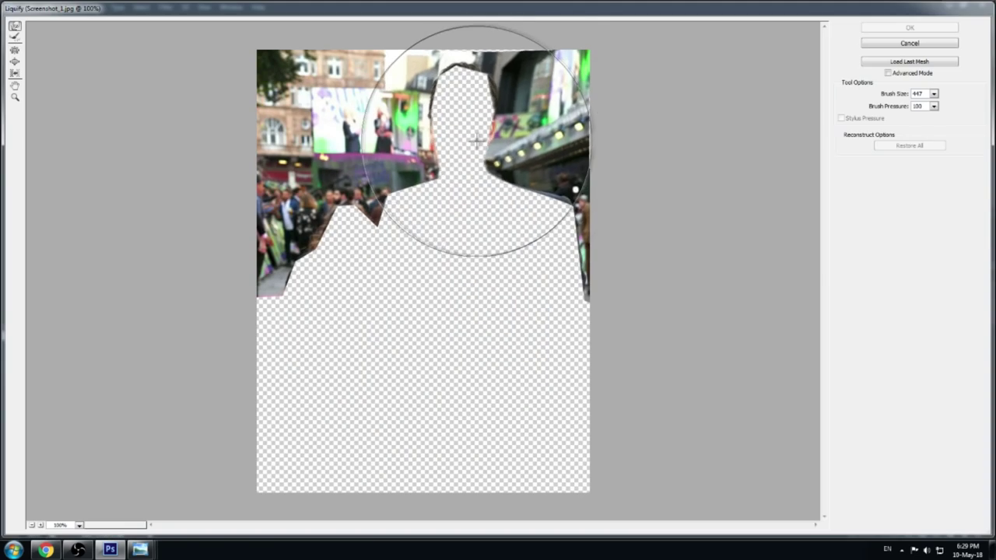
mouse_move(519, 234)
left_mouse_down()
mouse_move(477, 253)
mouse_move(322, 244)
left_mouse_up()
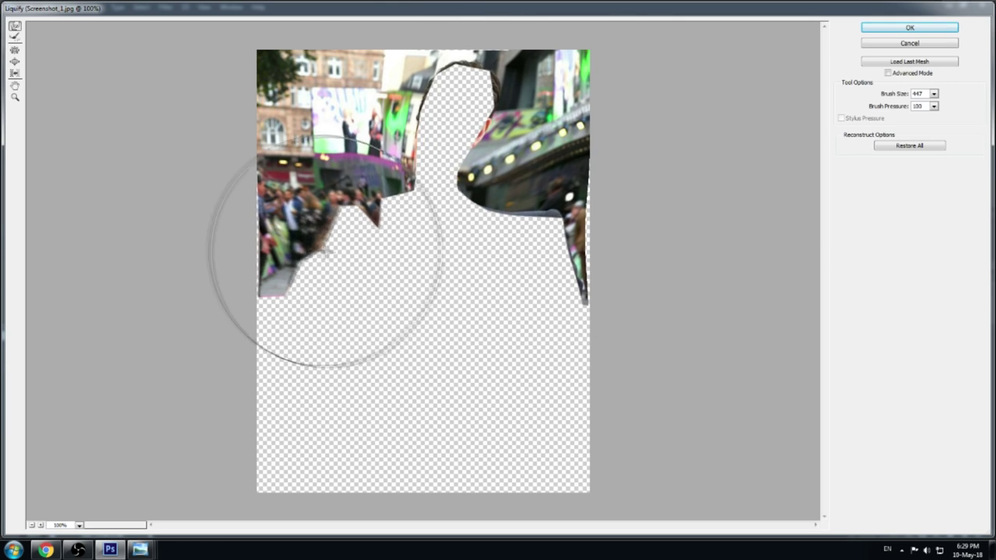
key("Return")
Blur the street background layer and duplicate it.
left_click(165, 6)
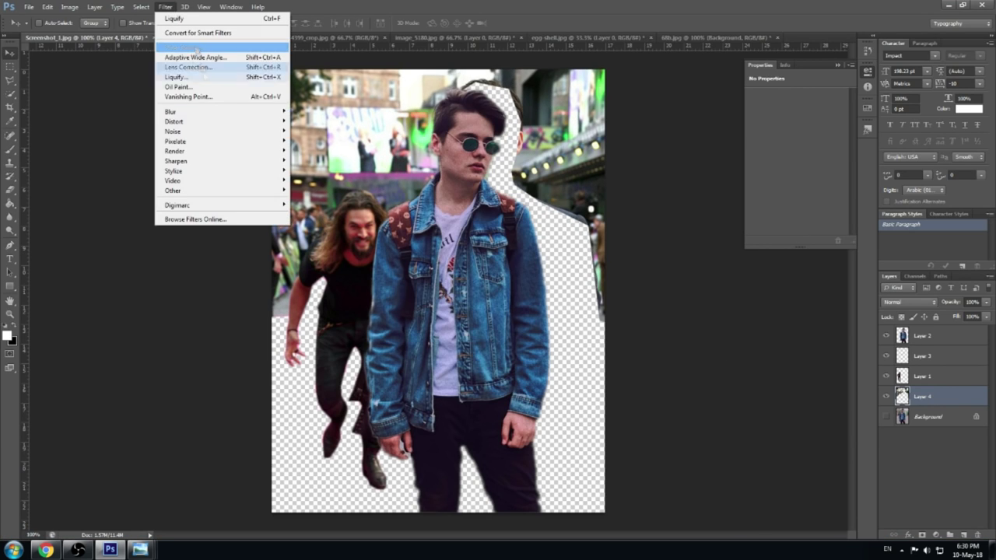
left_click(327, 191)
key("Escape")
key("ctrl+j")
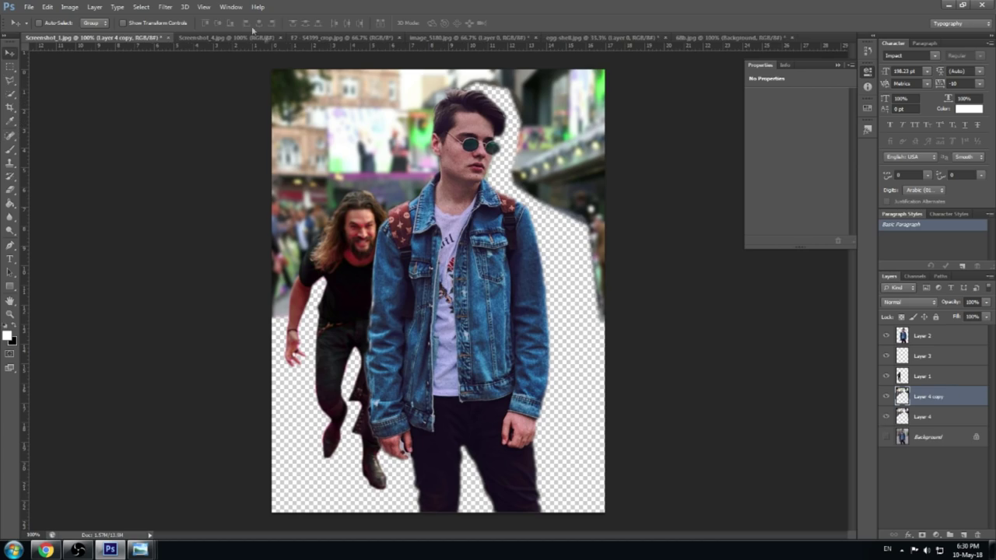
Try to warp the background copy with Liquify and transform it together with the denim jacket man's cutout.
left_click(165, 6)
left_click(175, 77)
left_click_drag(458, 204, 511, 256)
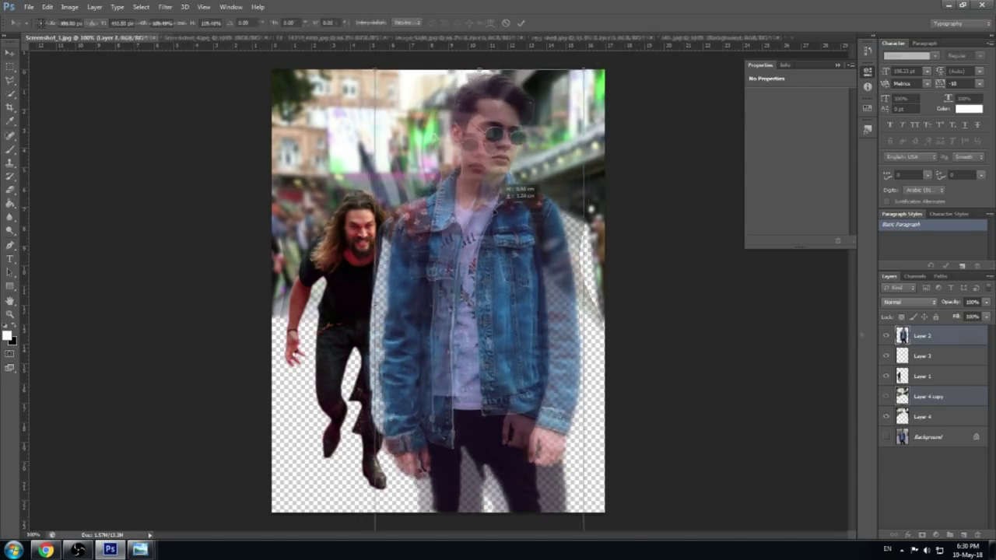
left_click_drag(525, 136, 537, 148)
key("Return")
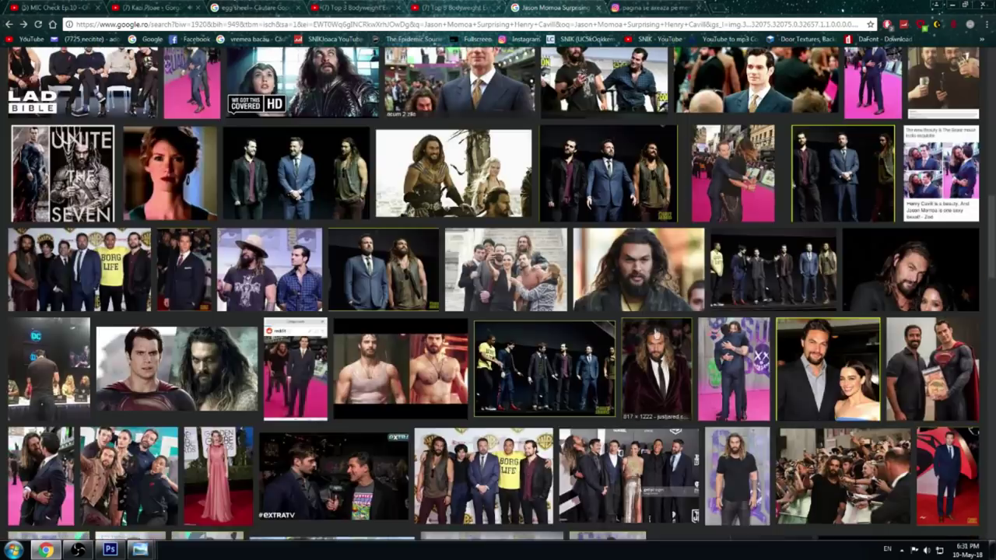
Create a new layer above the Background layer and paint a pink carpet across the lower part of the image.
scroll(498, 296, "down", 5)
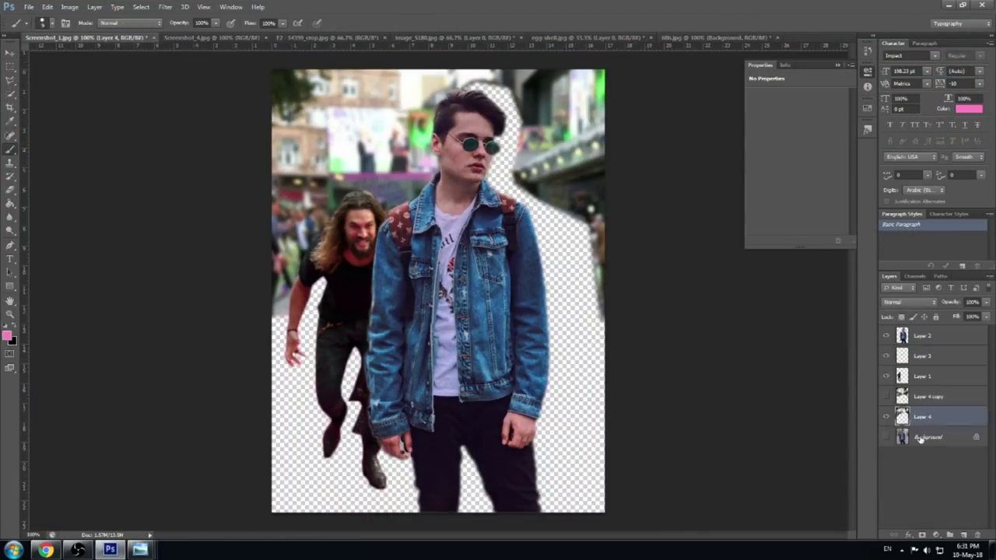
left_click(919, 440)
key("ctrl+shift+alt+n")
mouse_move(318, 484)
left_mouse_down()
mouse_move(644, 487)
mouse_move(591, 409)
mouse_move(591, 346)
left_mouse_up()
left_click(10, 136)
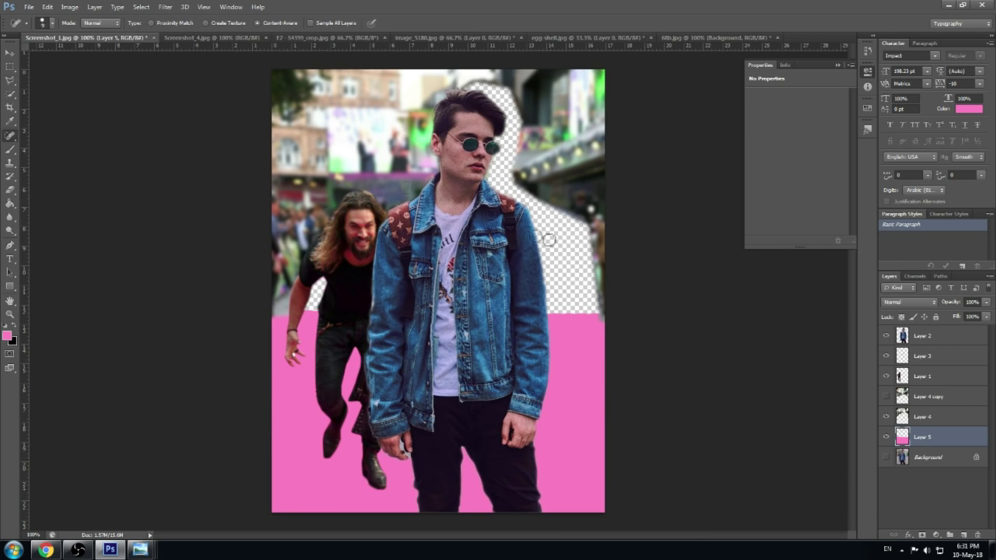
right_click(585, 256)
key("Escape")
left_click(563, 217)
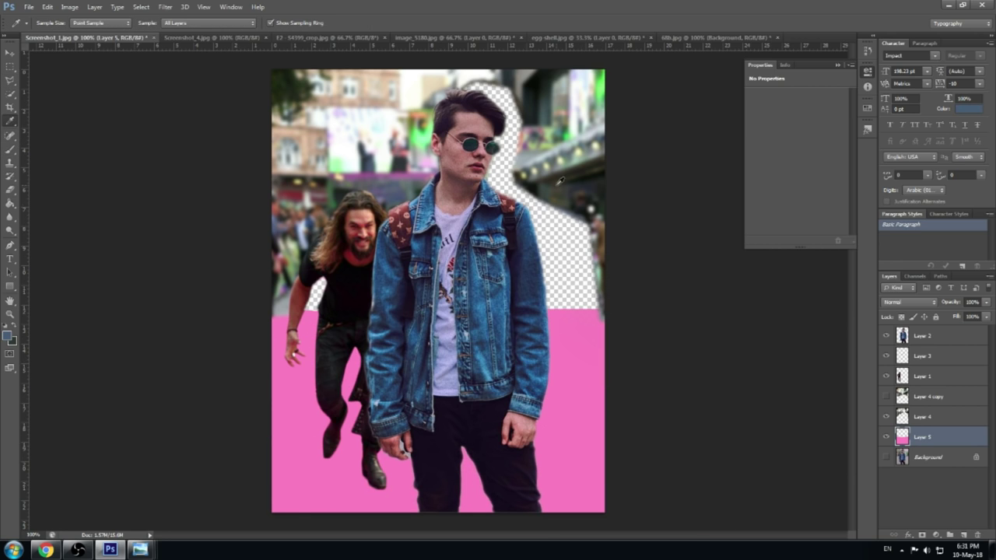
mouse_move(575, 207)
left_mouse_down()
mouse_move(533, 147)
mouse_move(568, 191)
left_mouse_up()
key("v")
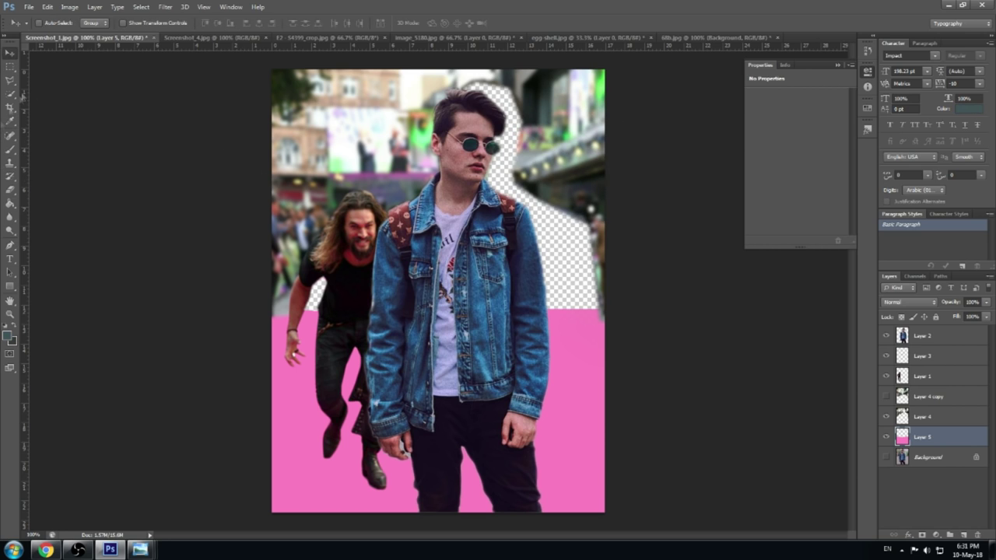
Copy the building area behind the denim jacket man's shoulder to a new layer and move it over the transparent gap.
right_click(555, 133)
right_click(573, 169)
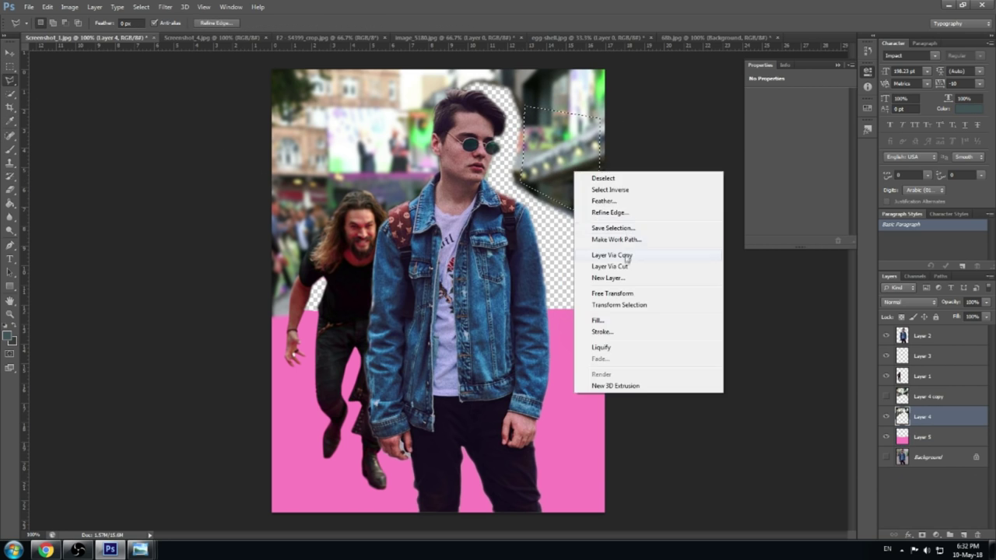
left_click(614, 257)
key("v")
mouse_move(542, 192)
left_mouse_down()
mouse_move(549, 305)
mouse_move(533, 210)
mouse_move(510, 191)
left_mouse_up()
Erase the hard edges of the copied building patches around the denim jacket man so they blend into the street.
key("e")
right_click(568, 128)
mouse_move(544, 90)
left_mouse_down()
mouse_move(436, 86)
mouse_move(420, 116)
left_mouse_up()
mouse_move(521, 101)
left_mouse_down()
mouse_move(545, 122)
mouse_move(548, 226)
mouse_move(593, 269)
left_mouse_up()
Raise the pink carpet layer above the background patches and cover the gap beside the long-haired man's arm with another copied patch.
left_click_drag(967, 457, 965, 408)
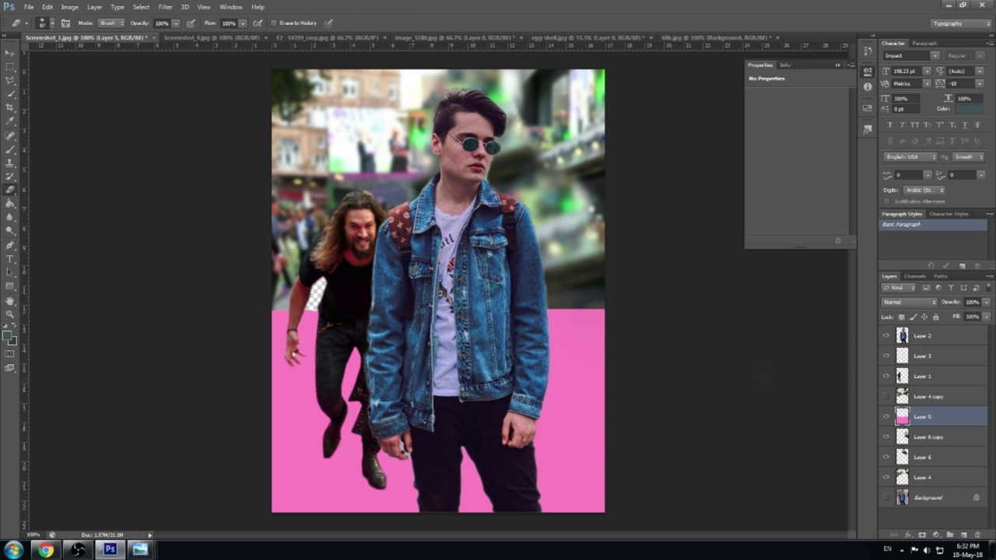
left_click(926, 436)
left_click_drag(335, 268, 342, 275)
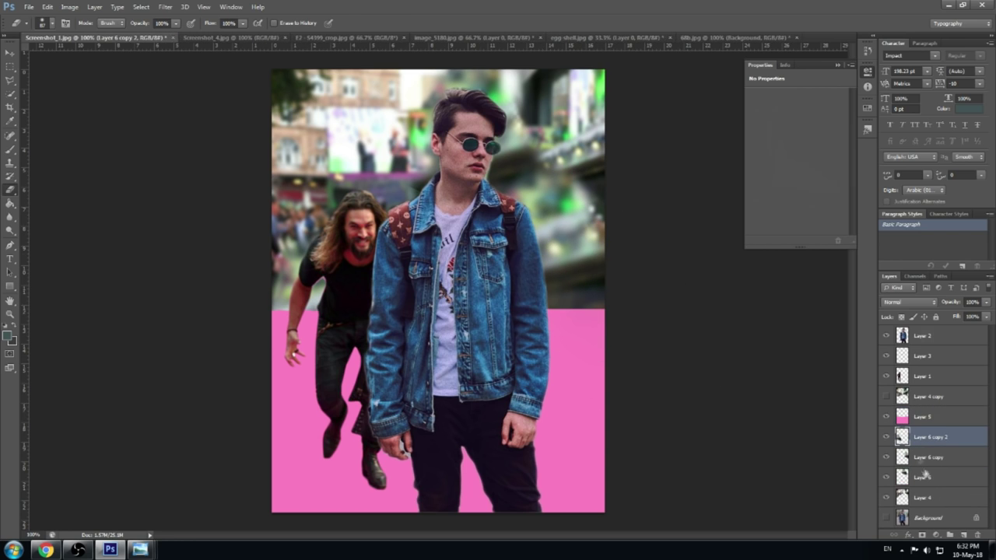
Merge the street background and its patches into one layer and blur the merged layer.
left_click(924, 476)
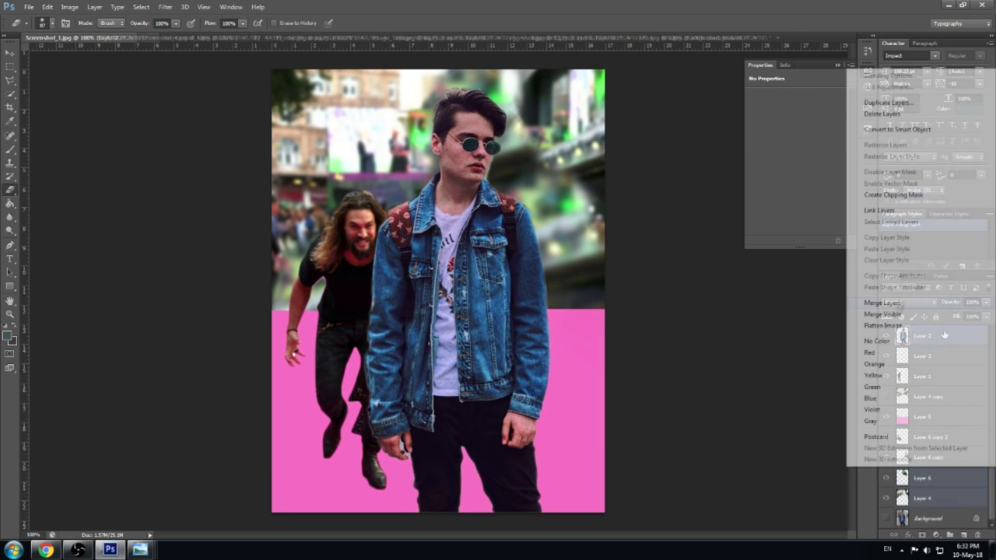
left_click(165, 7)
mouse_move(221, 112)
key("Return")
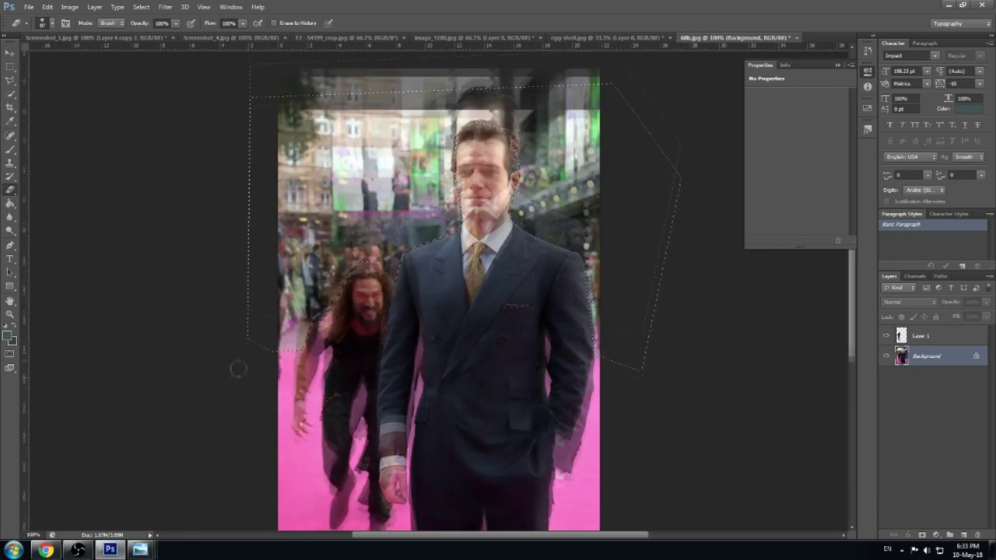
Bring a piece of pink carpet from 68b.jpg onto the painted floor and enlarge it beneath the two men.
left_click(285, 396)
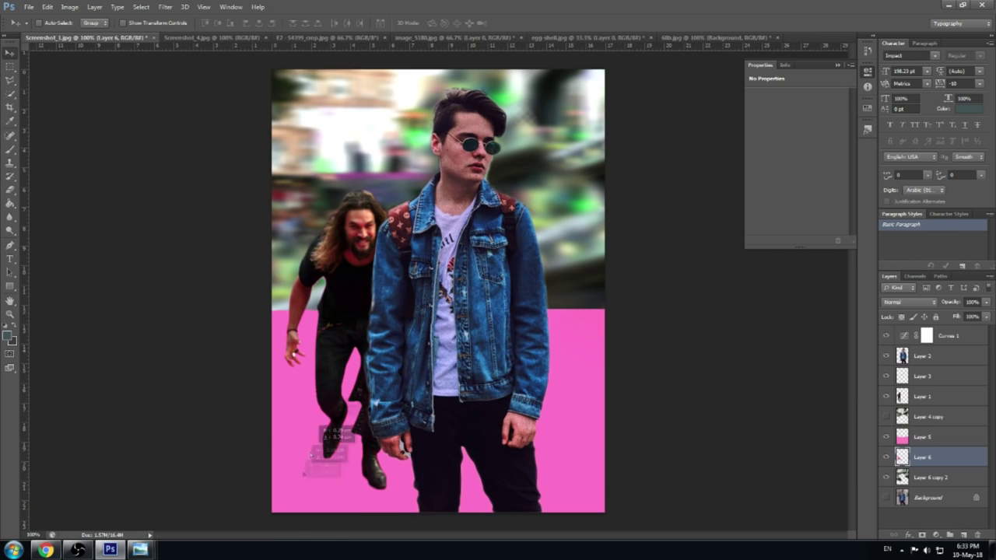
left_click_drag(311, 444, 287, 504)
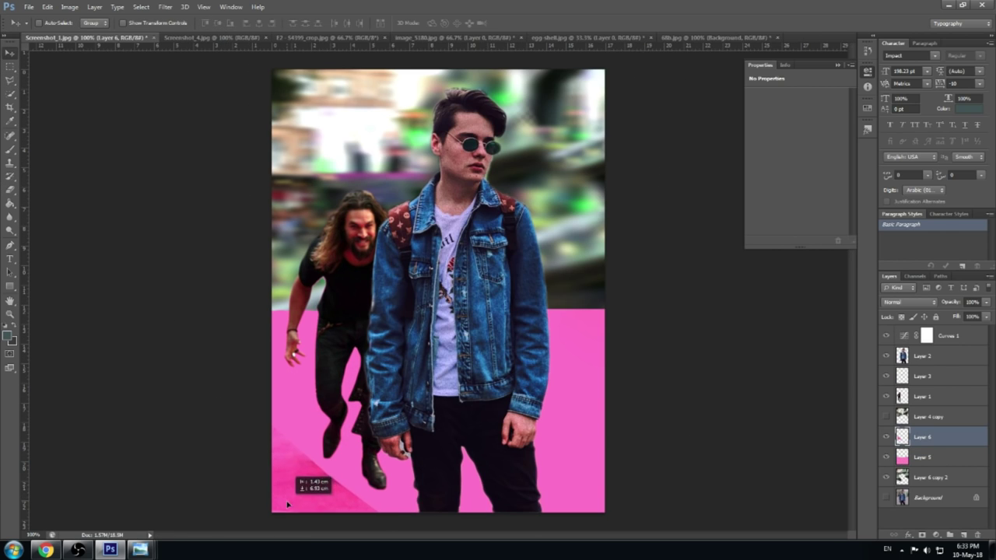
key("ctrl+t")
left_click_drag(378, 424, 537, 303)
key("Return")
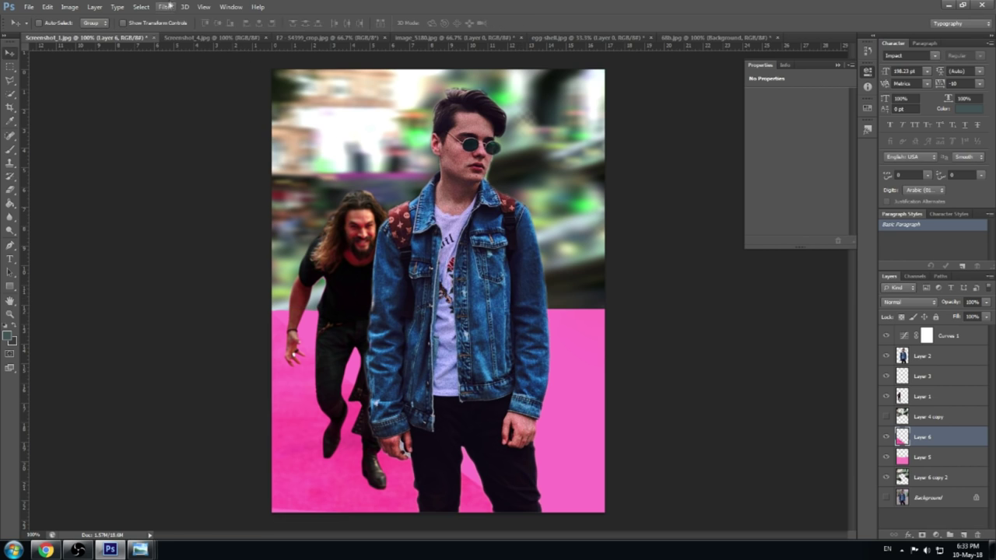
Blur the carpet piece copied from 68b.jpg.
left_click(165, 7)
left_click(319, 180)
key("Return")
Duplicate the carpet piece and move and scale the copy over the floor on the denim jacket man's right-hand side.
key("ctrl+j")
left_click(47, 7)
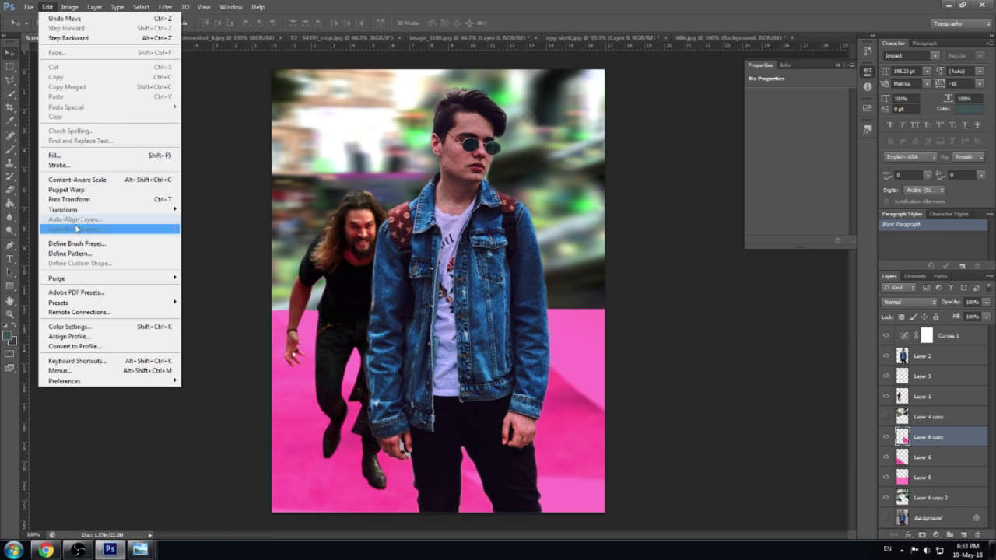
left_click_drag(490, 424, 498, 435)
key("ctrl+t")
left_click_drag(545, 372, 576, 387)
key("Return")
Apply a blur to the duplicated carpet piece to smooth its edges into the floor.
left_click(165, 7)
mouse_move(195, 113)
left_click(315, 199)
key("Return")
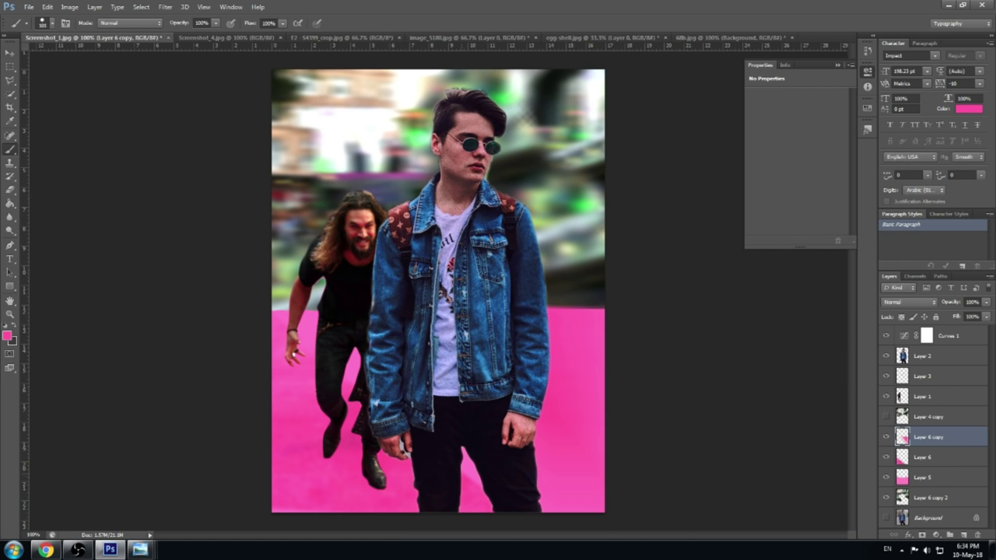
Flatten the composite and duplicate the resulting background layer.
key("ctrl+minus")
left_click(945, 336)
right_click(922, 355)
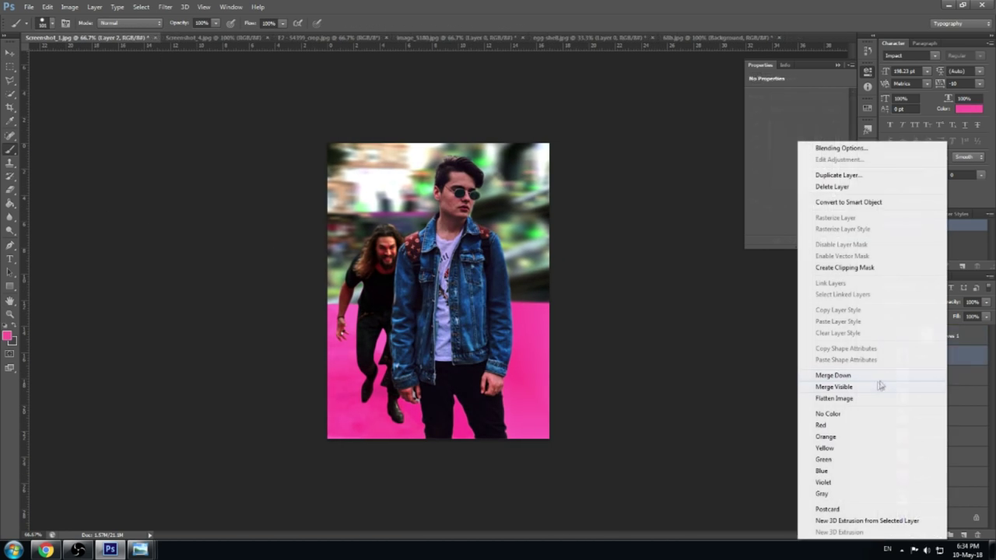
key("Escape")
right_click(938, 365)
left_click(871, 401)
key("ctrl+j")
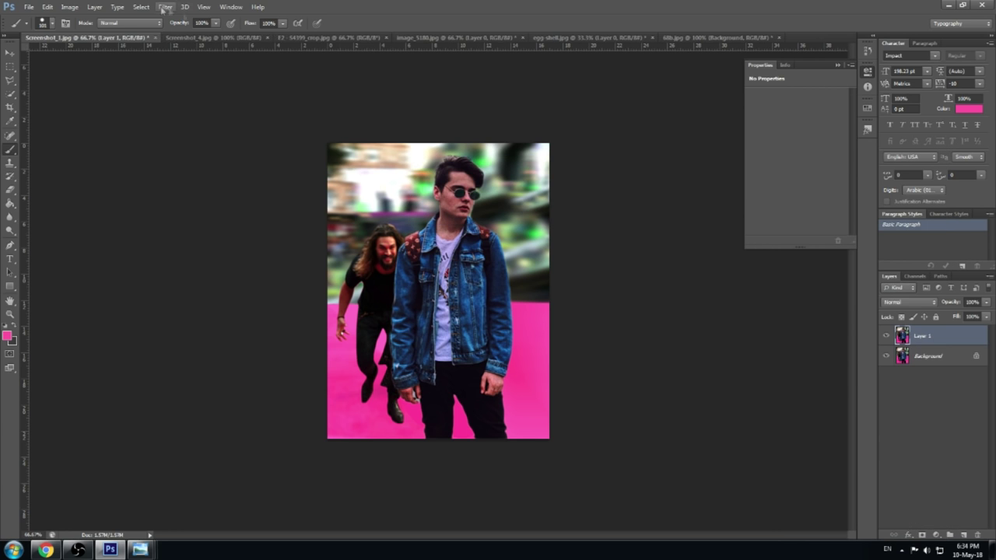
Apply a Filter Gallery effect to the duplicated layer of the flattened composite.
left_click(165, 7)
left_click(187, 48)
left_click(814, 151)
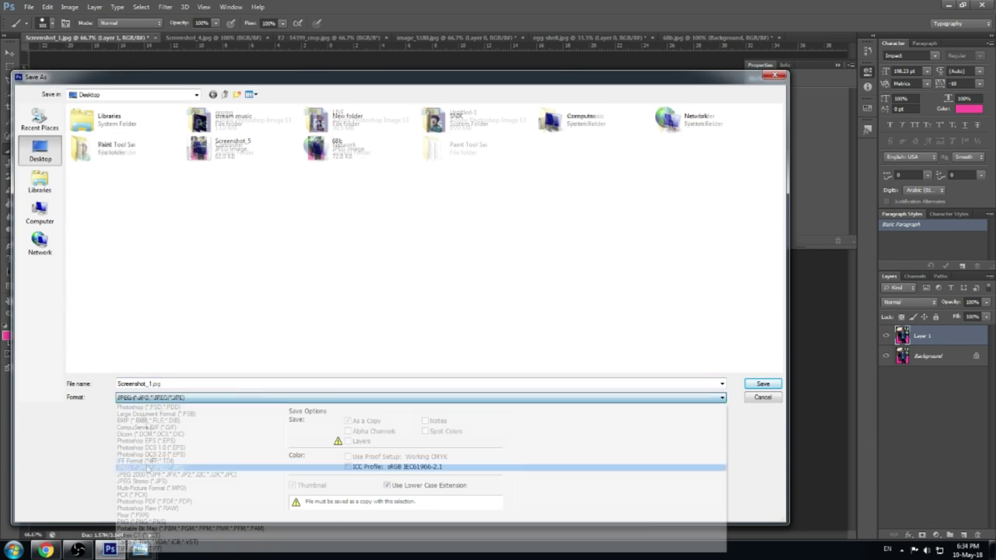
Save the finished composite to the desktop as the JPEG file Screenshot_1.jpg.
key("Return")
key("Return")
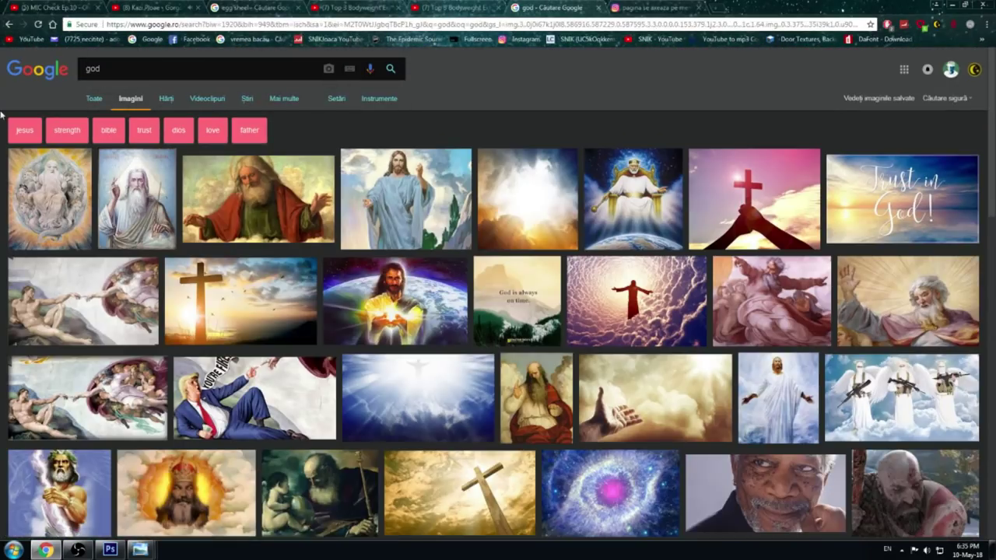
Switch to Chrome, save the painting of the bearded God in a red robe from the image results, and open it in Photoshop.
left_click(256, 195)
right_click(272, 290)
left_click(311, 381)
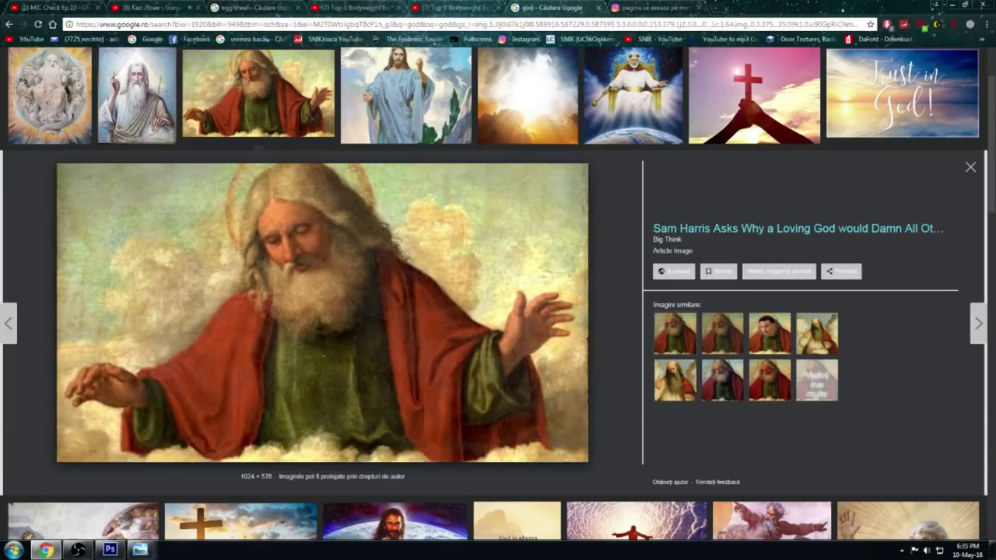
left_click(651, 461)
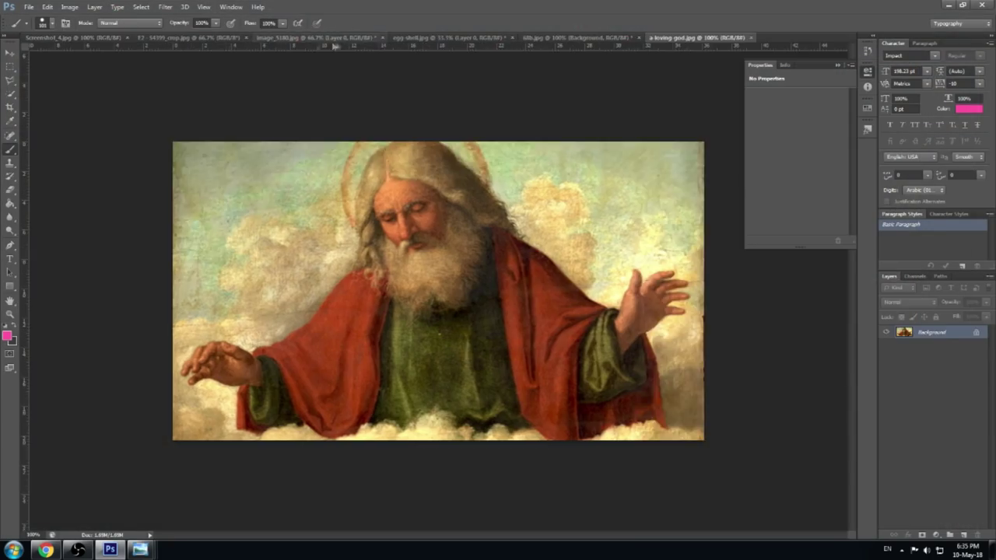
Close the leftover documents and outline the sitting man in Screenshot_4.jpg with the Polygonal Lasso.
left_click(379, 39)
left_click(382, 37)
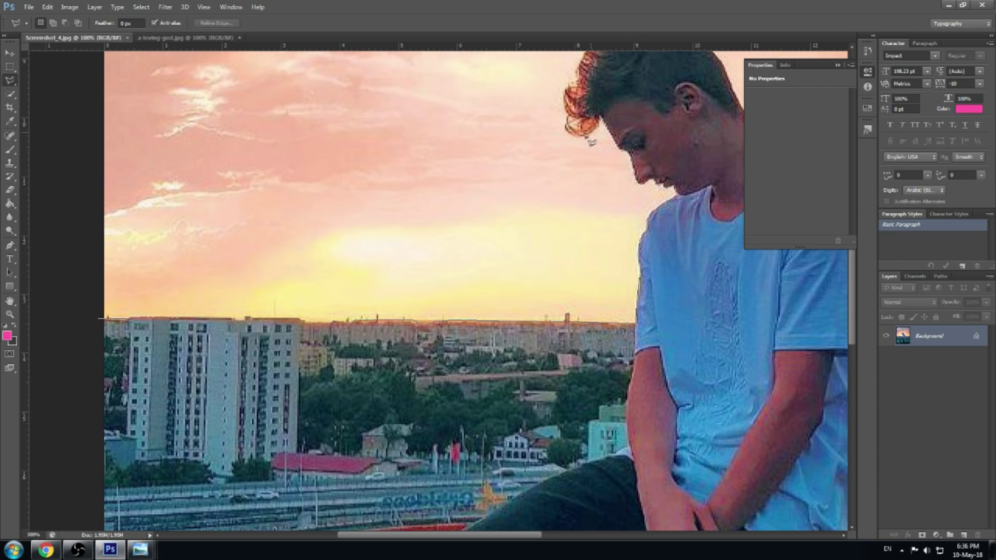
scroll(567, 95, "up", 3)
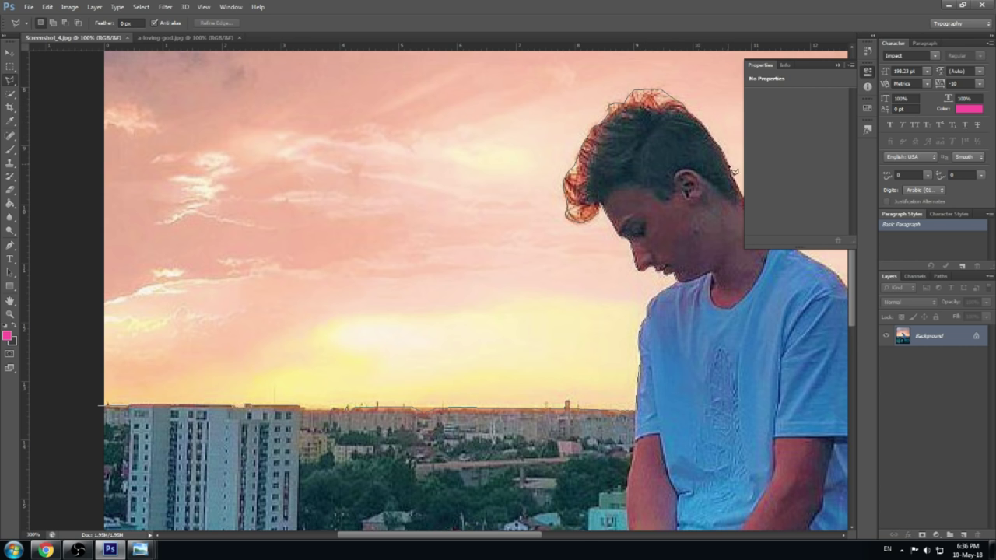
scroll(732, 169, "right", 5)
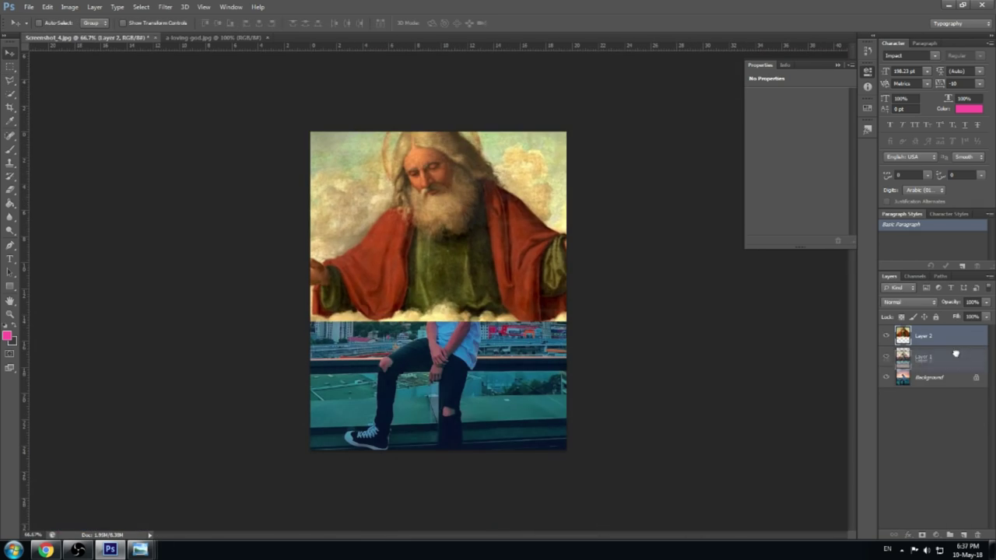
Place the God painting layer beneath the cut-out man and scale it down so both outstretched hands fit in the sky.
left_click_drag(956, 354, 955, 333)
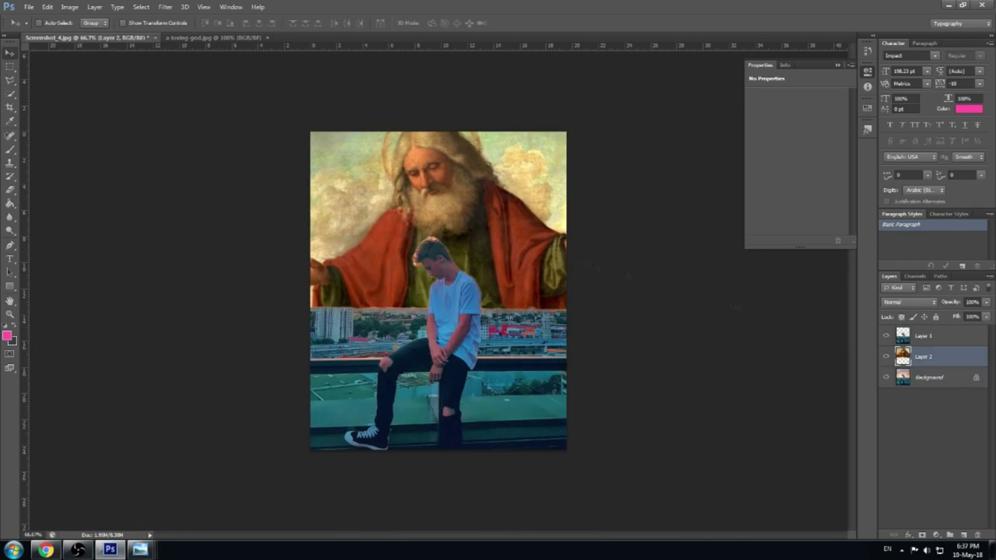
key("ctrl+t")
left_click_drag(627, 129, 553, 160)
key("Return")
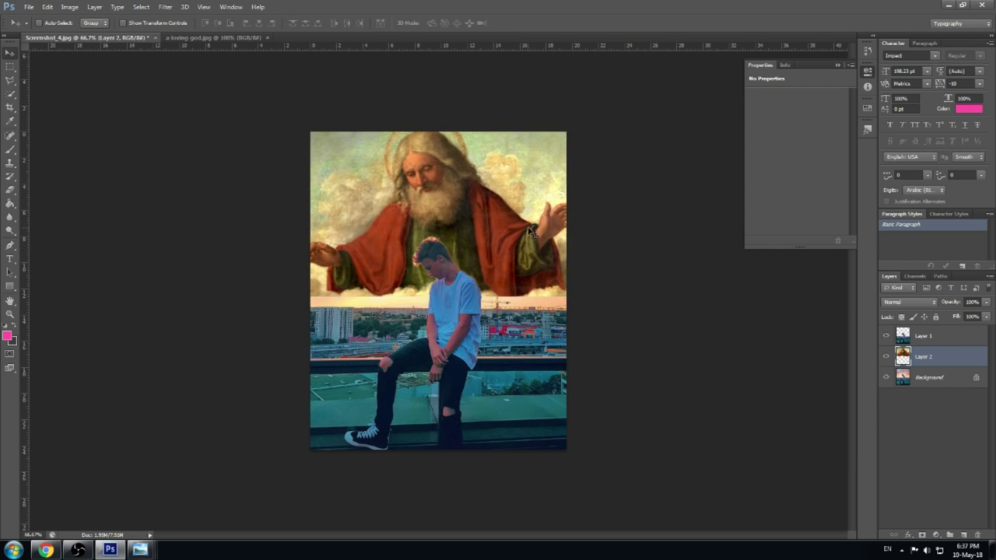
Soften the lower cloud edge of the God painting so it blends into the sunset sky.
left_click(930, 352)
key("b")
right_click(523, 308)
key("Escape")
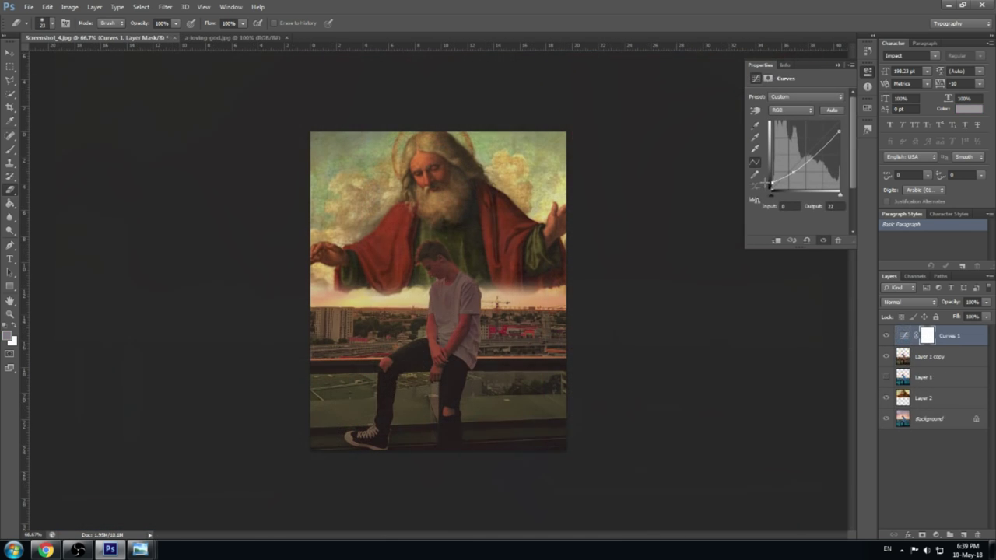
Add a Photo Filter adjustment above the curves layer and change its filter color to a blue hue.
left_click(935, 535)
left_click(925, 442)
left_click(784, 113)
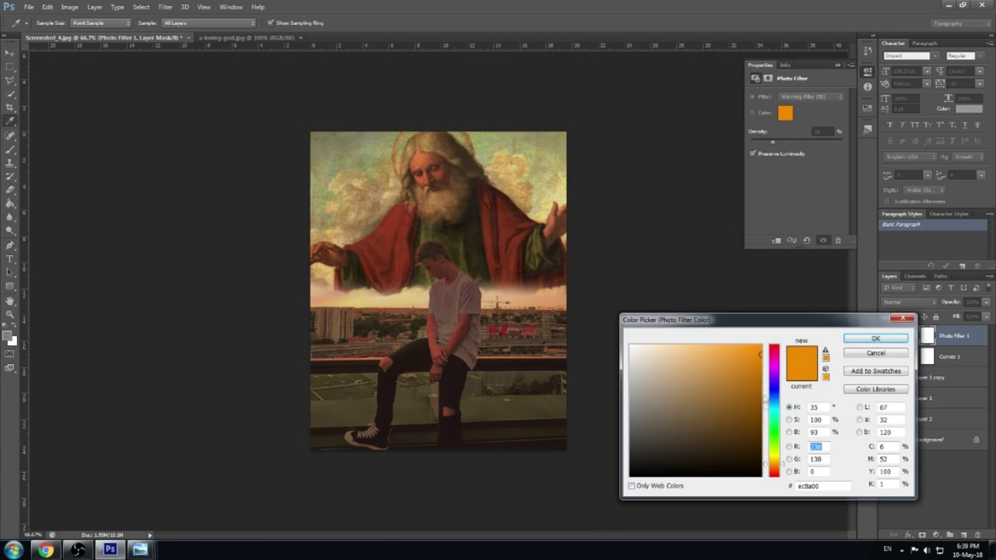
left_click(781, 397)
left_click(915, 340)
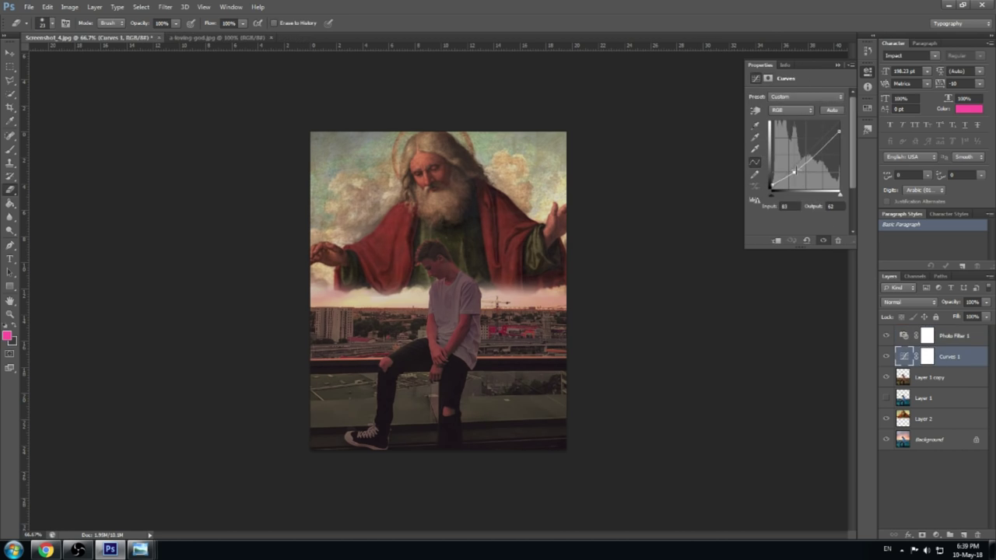